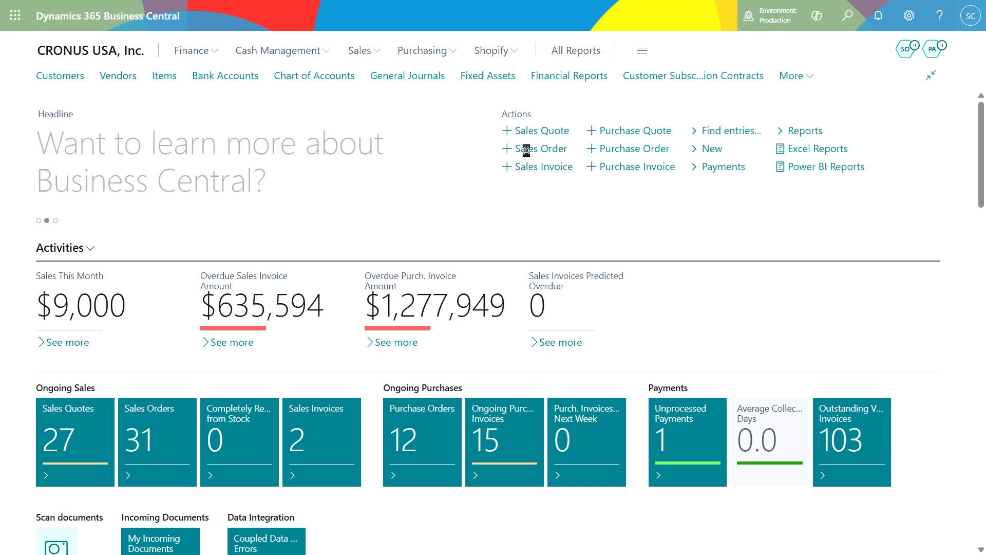
# Create a sales order for School of Fine Art with an item line for 1180, Customer Cellular
pyautogui.click(527, 154)
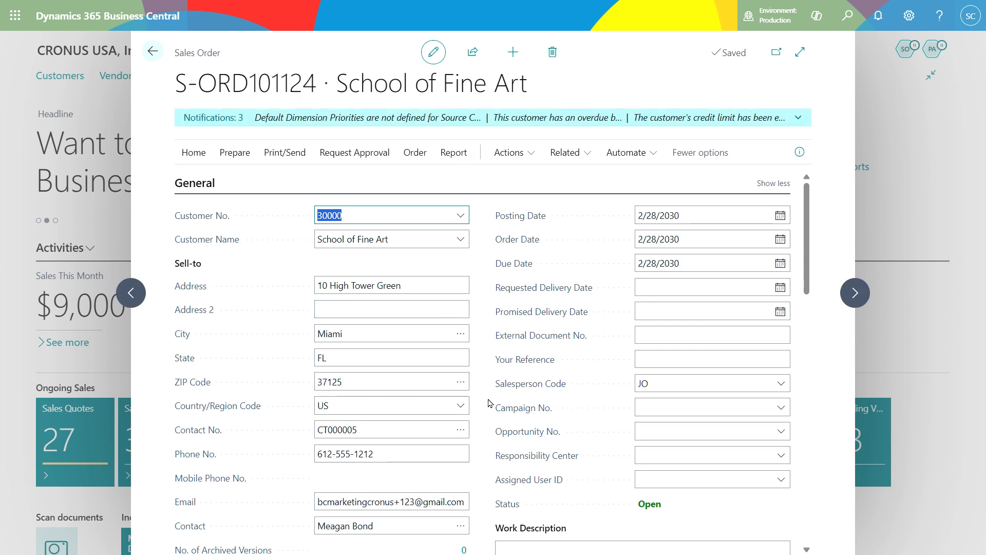
pyautogui.scroll(-5, 488, 403)
pyautogui.scroll(-1, 488, 403)
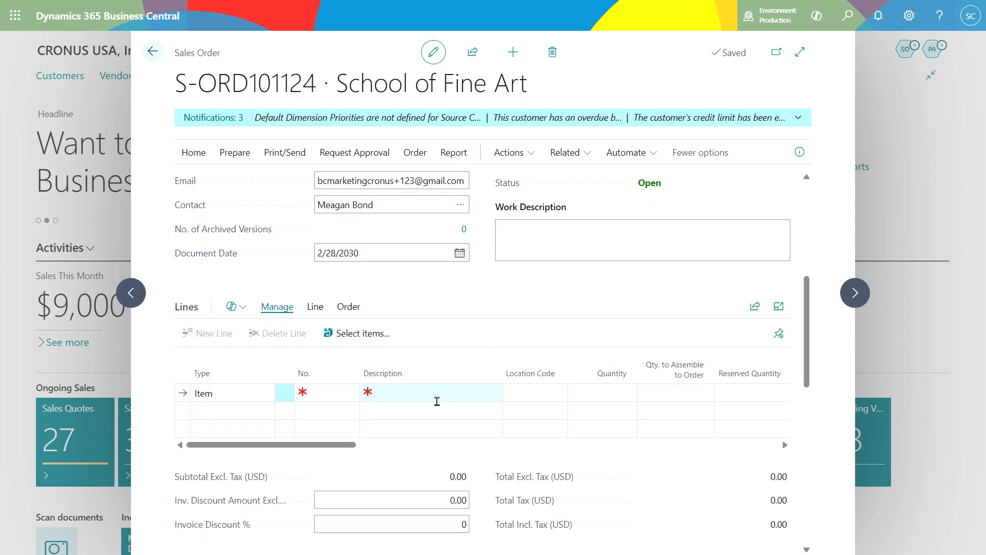
pyautogui.click(325, 393)
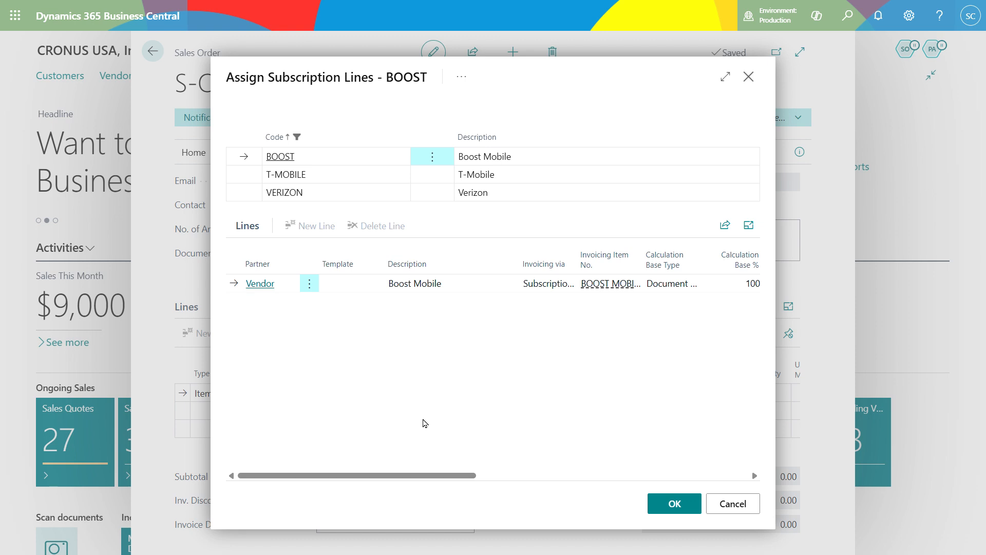
# Assign the T-MOBILE subscription package to the Customer Cellular line and set the line's quantity to 10
pyautogui.click(249, 176)
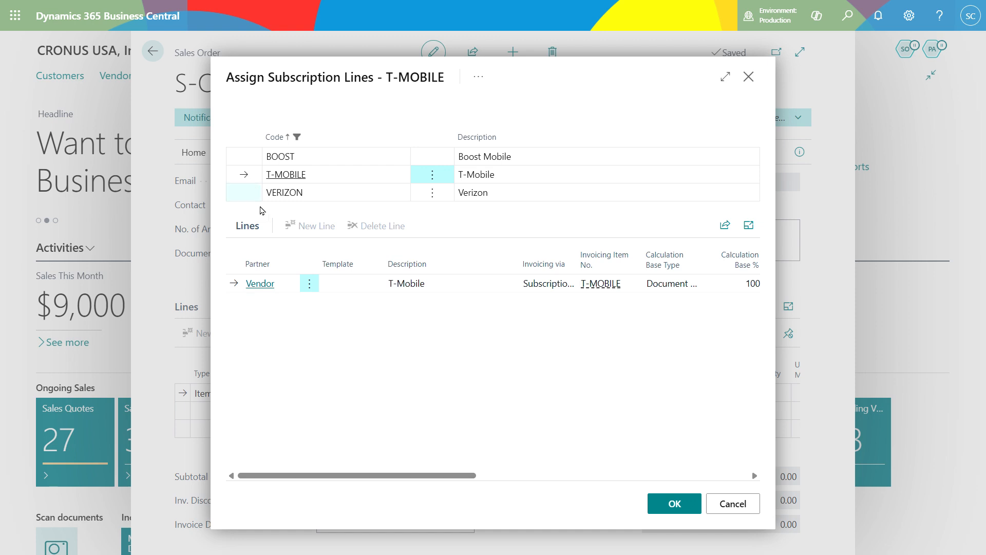
pyautogui.click(661, 505)
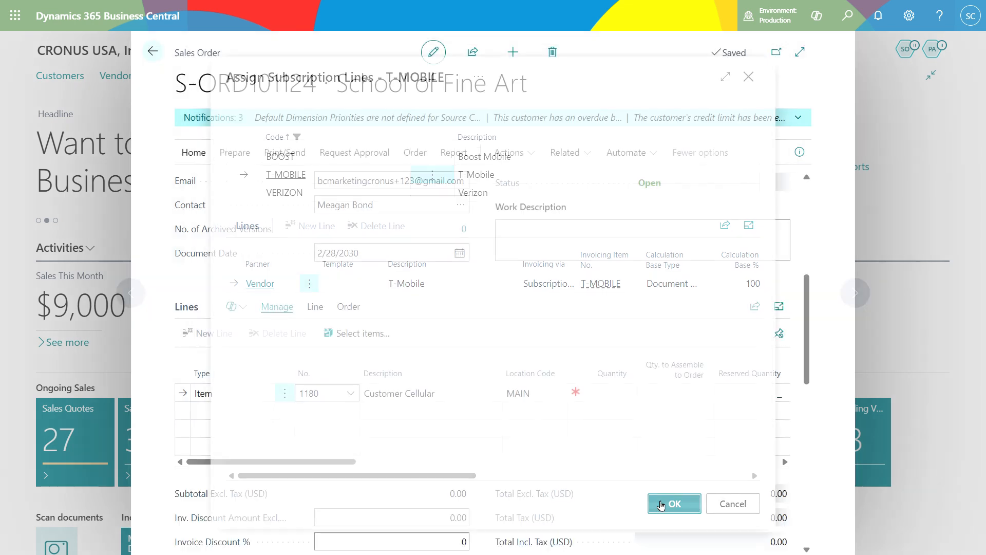
pyautogui.click(621, 398)
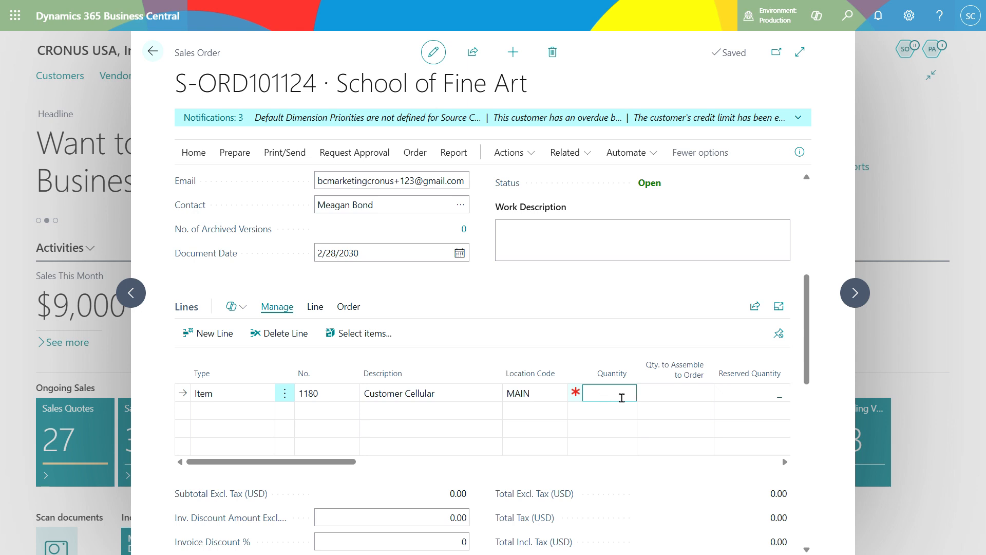
pyautogui.write('10')
pyautogui.press('Tab')
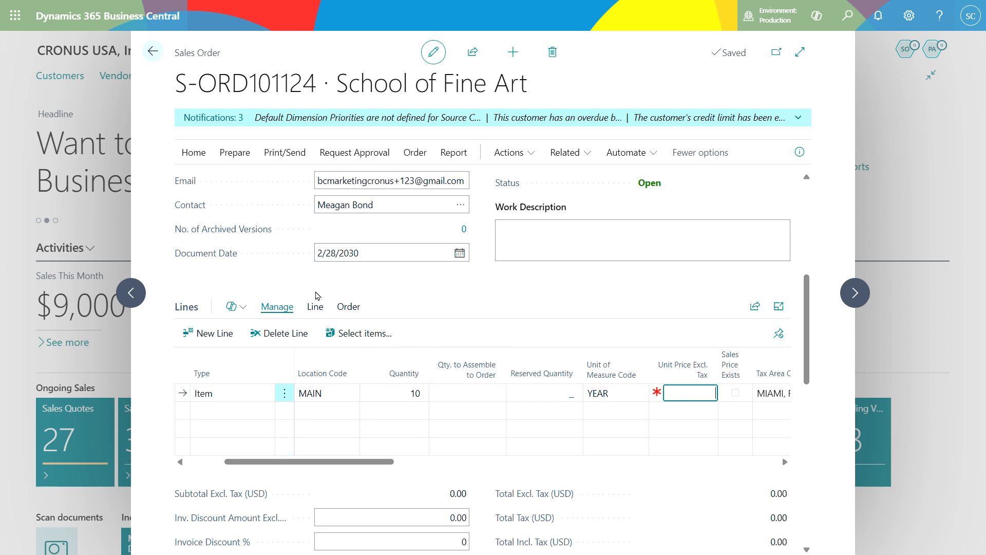
# In the order line's subscription lines, replace the customer line's description with the vendor line's description, T-Mobile, and return to the order
pyautogui.click(314, 308)
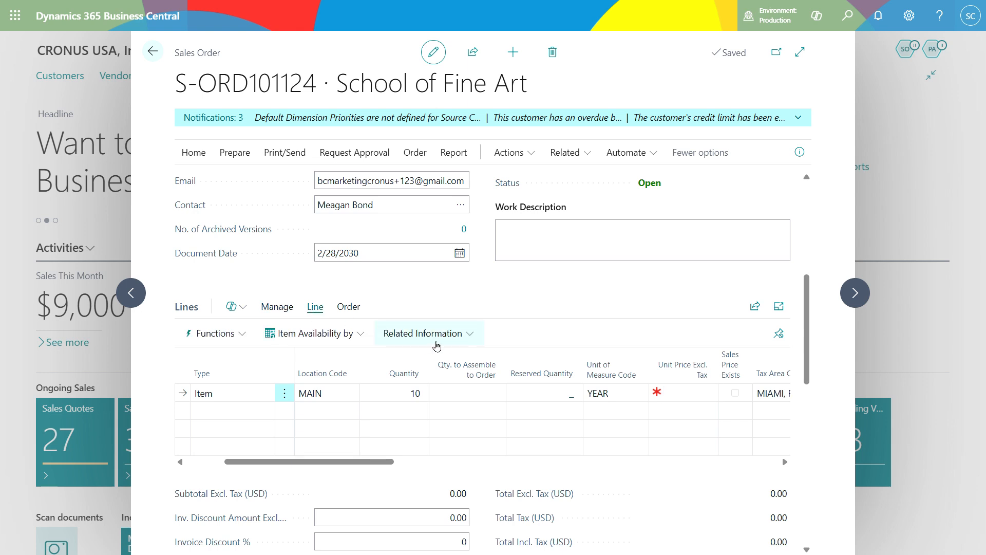
pyautogui.click(450, 335)
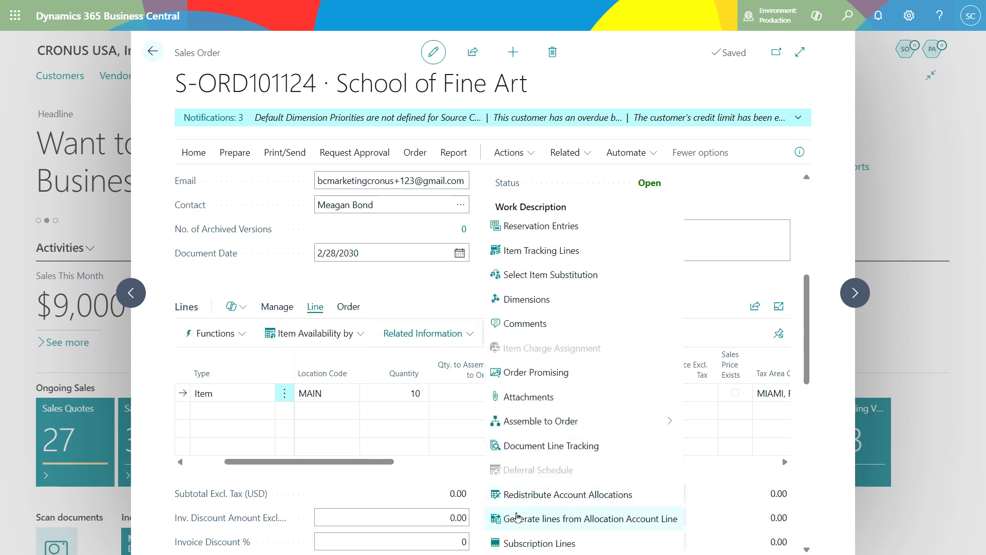
pyautogui.click(525, 544)
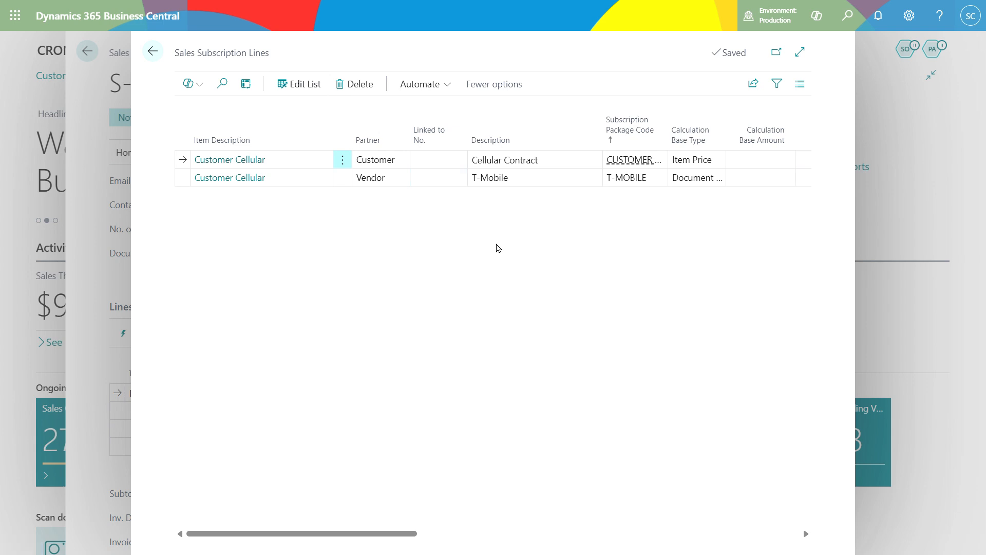
pyautogui.click(537, 159)
pyautogui.click(525, 177)
pyautogui.hotkey('ctrl', 'c')
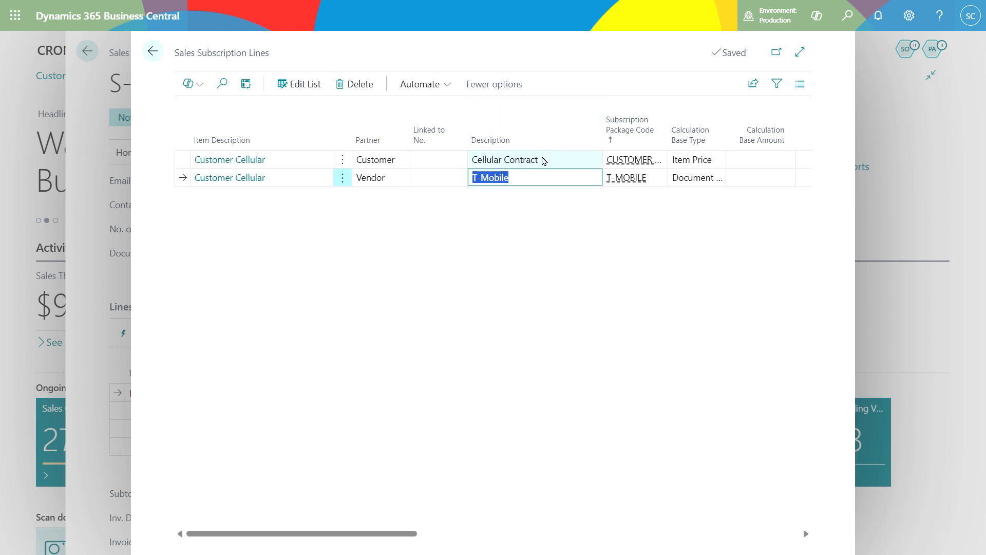
pyautogui.click(542, 159)
pyautogui.hotkey('ctrl', 'v')
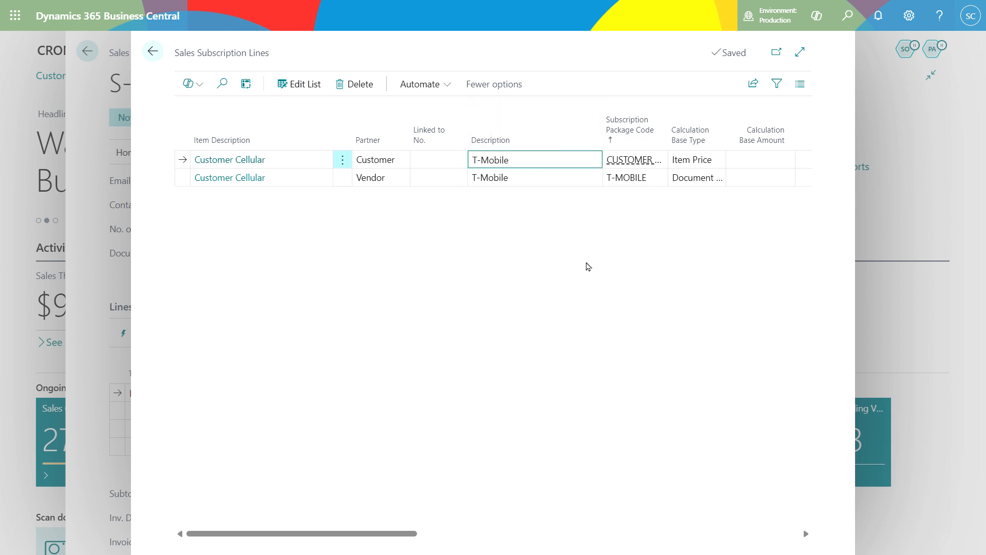
pyautogui.press('Tab')
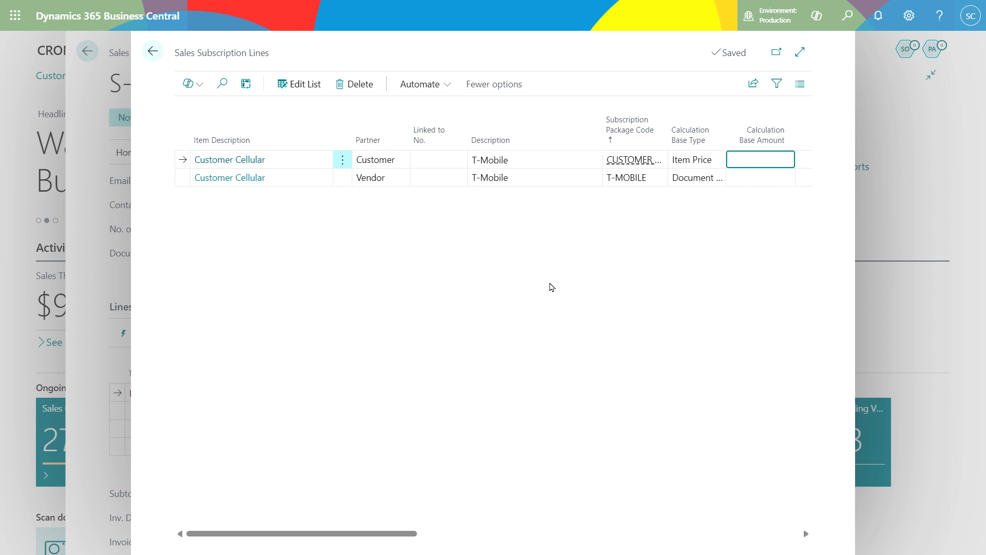
pyautogui.press('Escape')
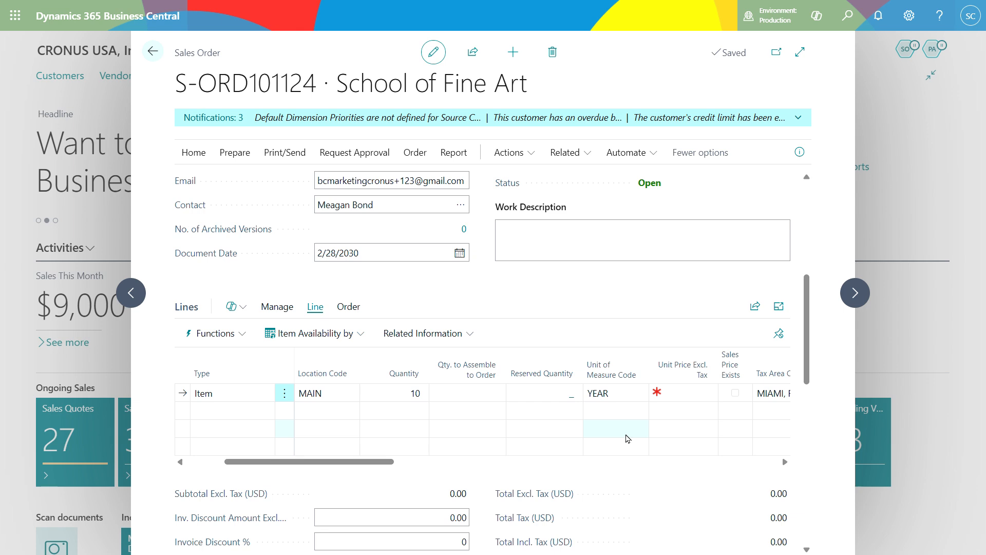
# Post the sales order and decline to open the posted invoice
pyautogui.click(199, 160)
pyautogui.click(201, 179)
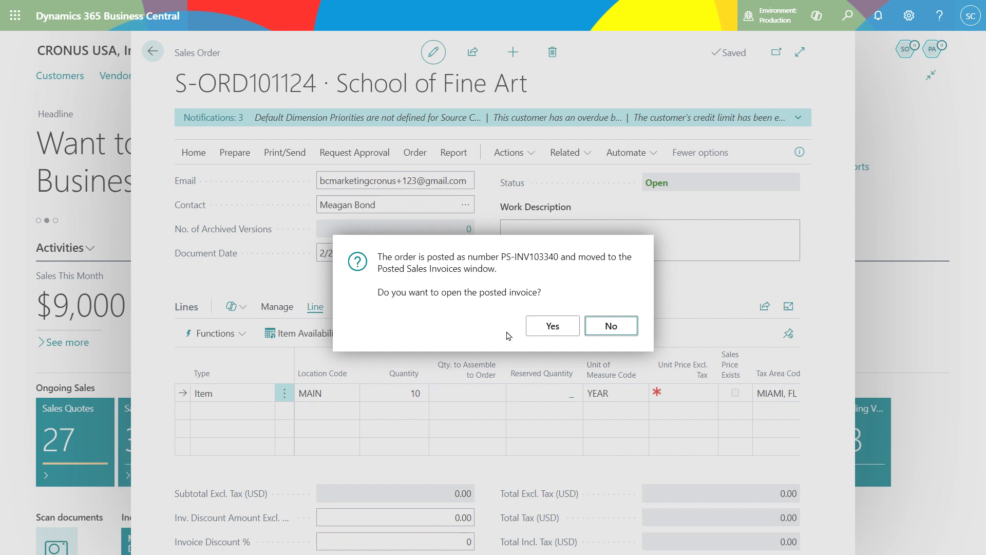
pyautogui.click(611, 326)
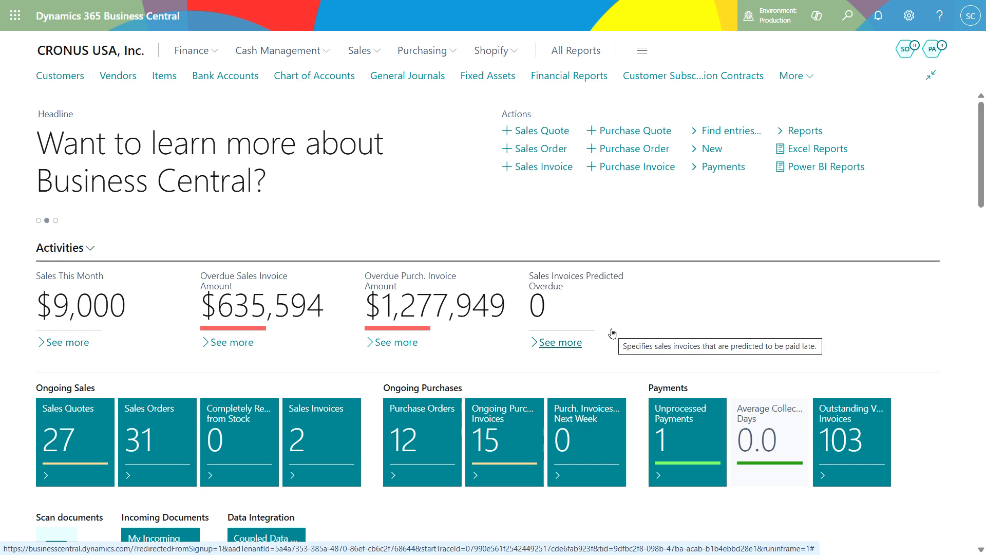
# From the customer subscription lines without contract, start a new customer subscription contract for School of Fine Art on the T-Mobile line
pyautogui.scroll(-9, 612, 331)
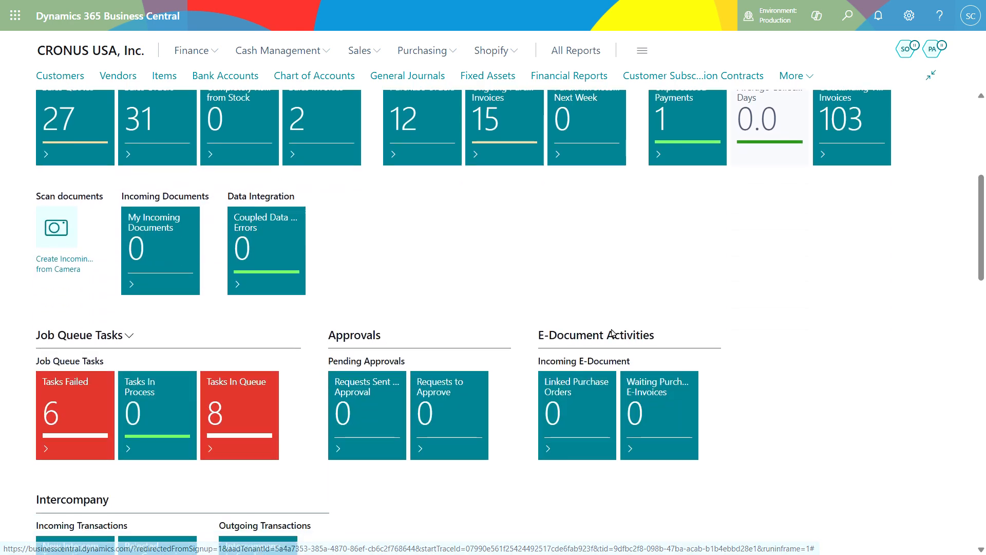
pyautogui.scroll(-7, 611, 331)
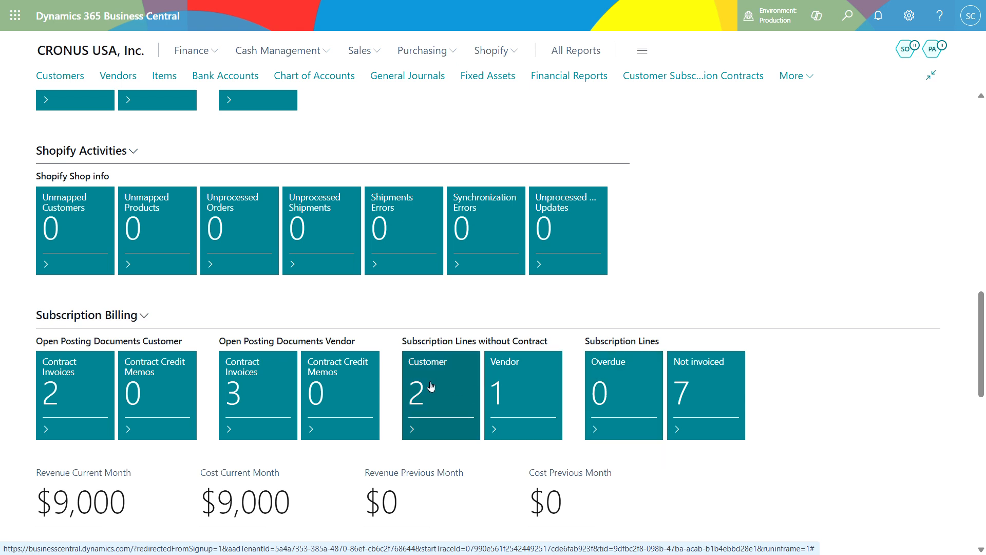
pyautogui.click(418, 396)
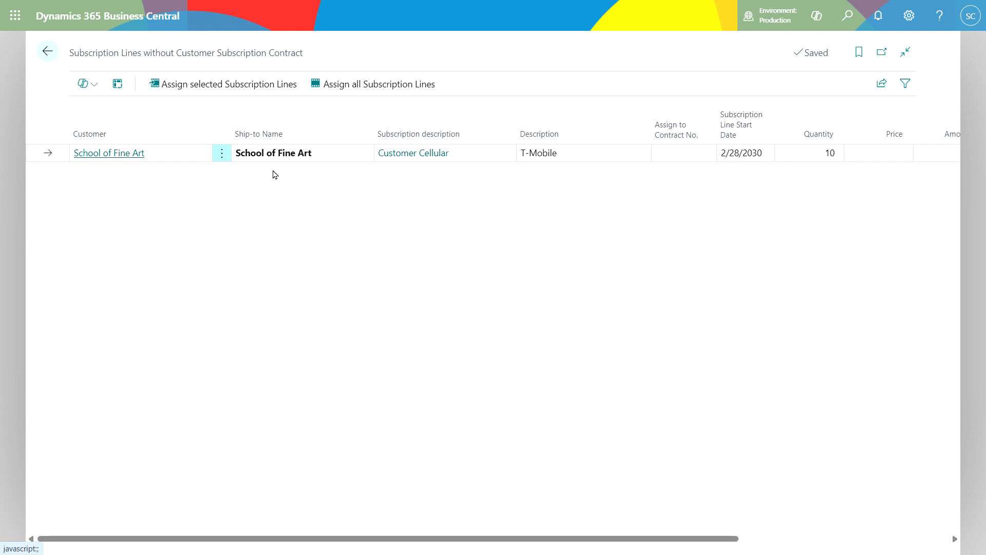
pyautogui.click(704, 153)
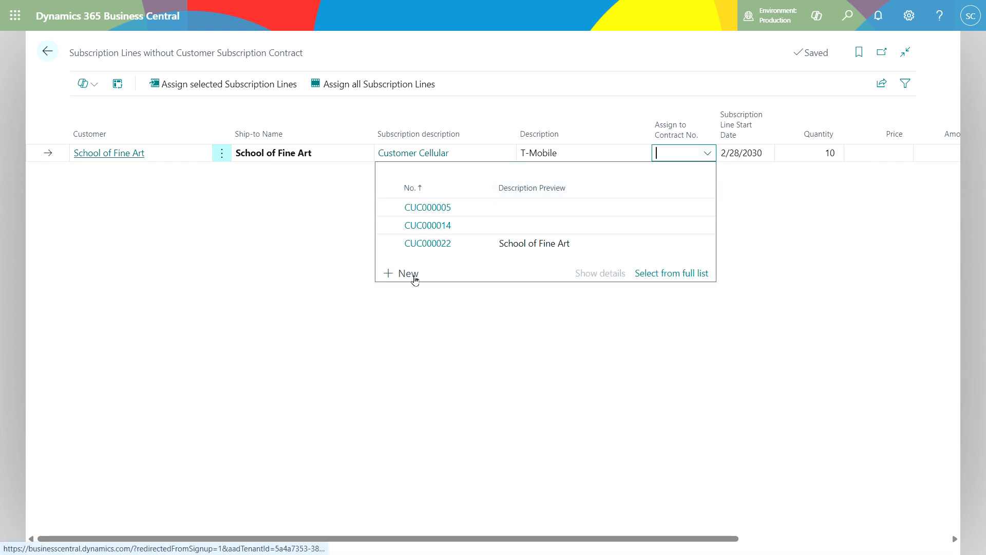
pyautogui.click(411, 274)
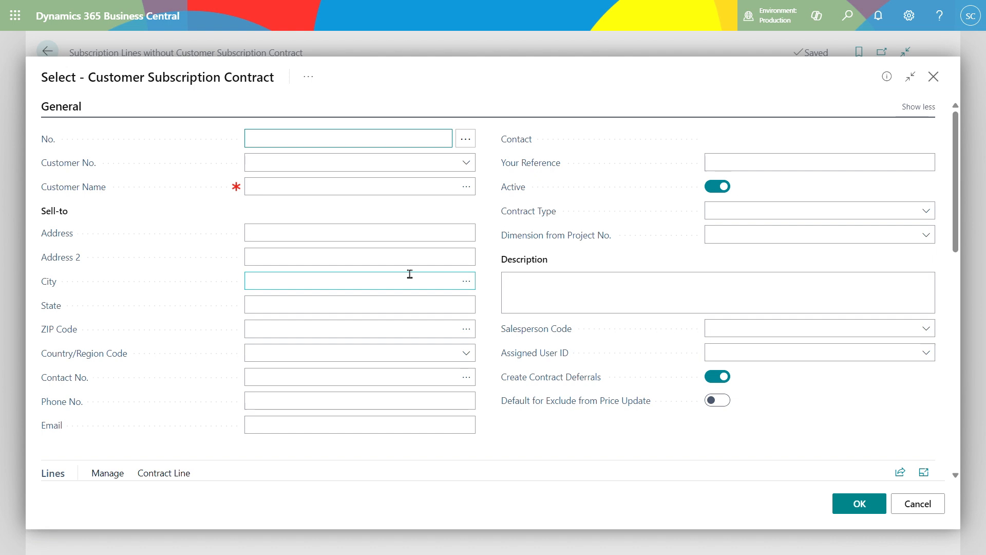
pyautogui.click(262, 164)
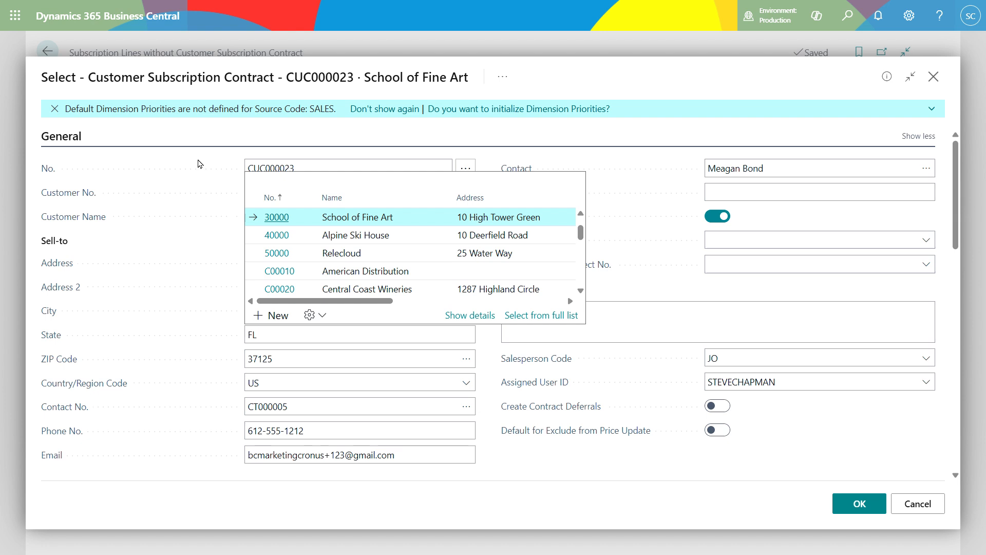
pyautogui.click(200, 163)
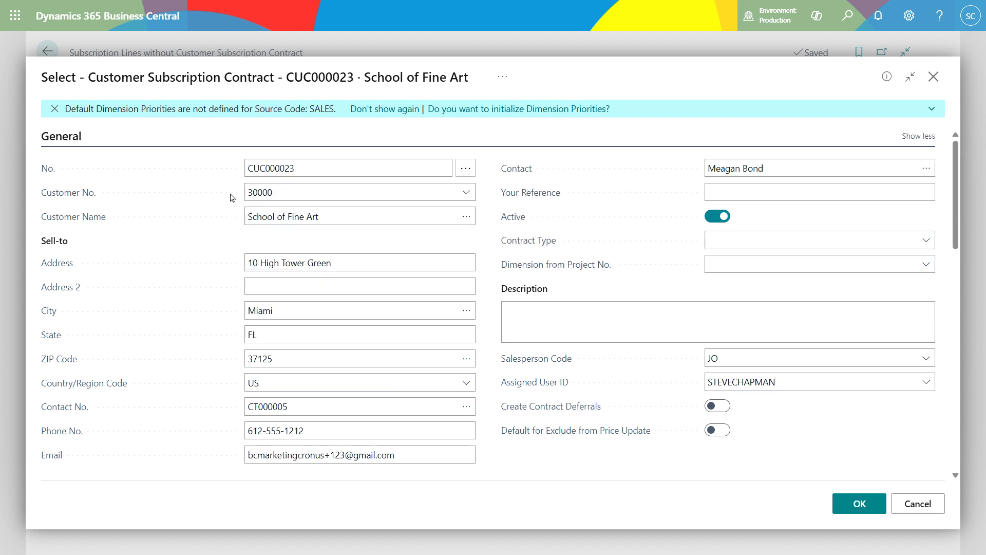
# Set the new contract's description to "School of Fine Art Cellular T-Mobile"
pyautogui.click(520, 312)
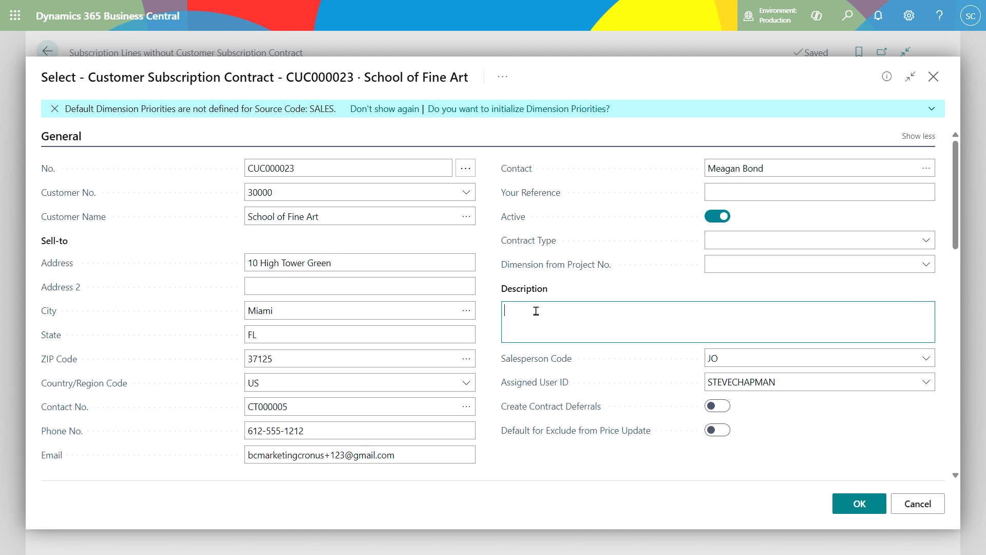
pyautogui.click(262, 218)
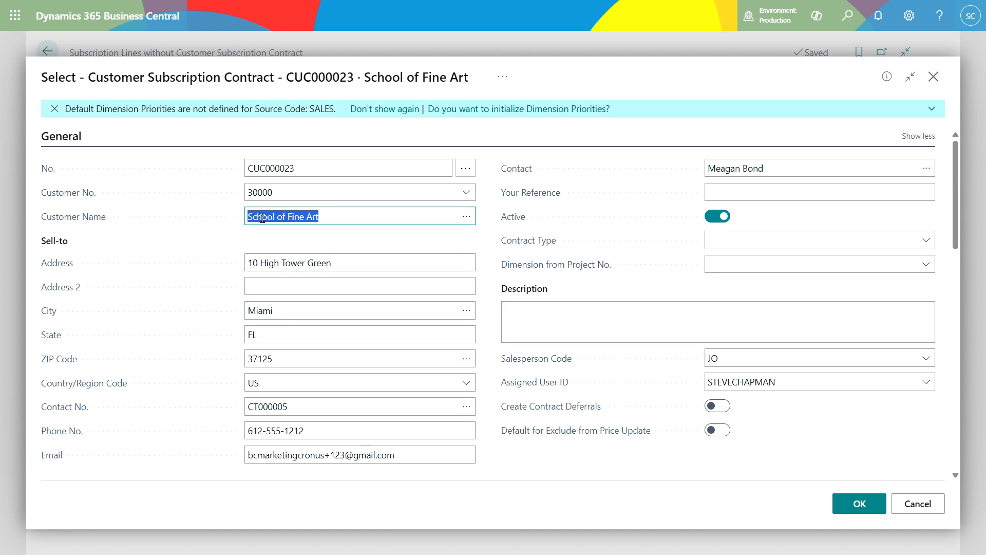
pyautogui.click(606, 317)
pyautogui.write('School of Fine Art Cellular T-Mobile')
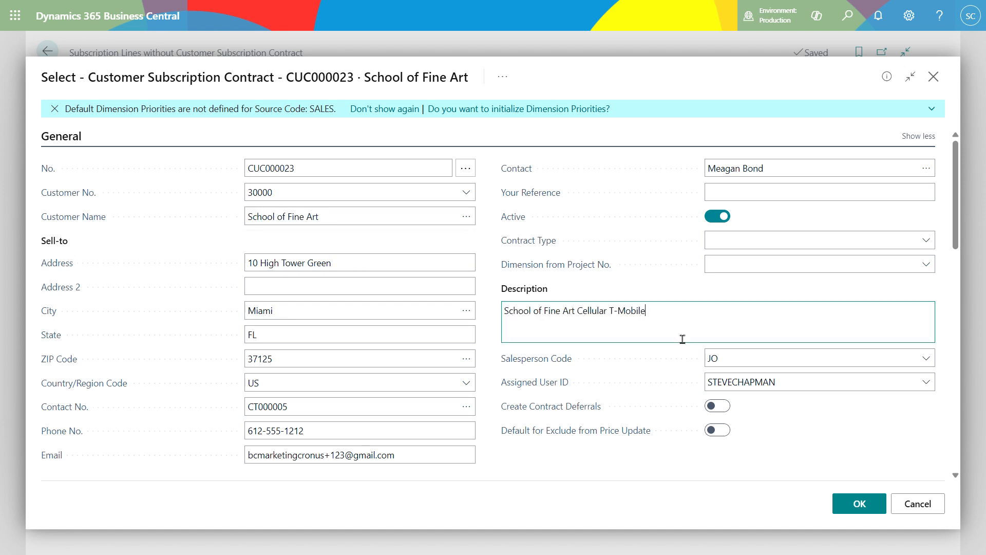
pyautogui.press('Tab')
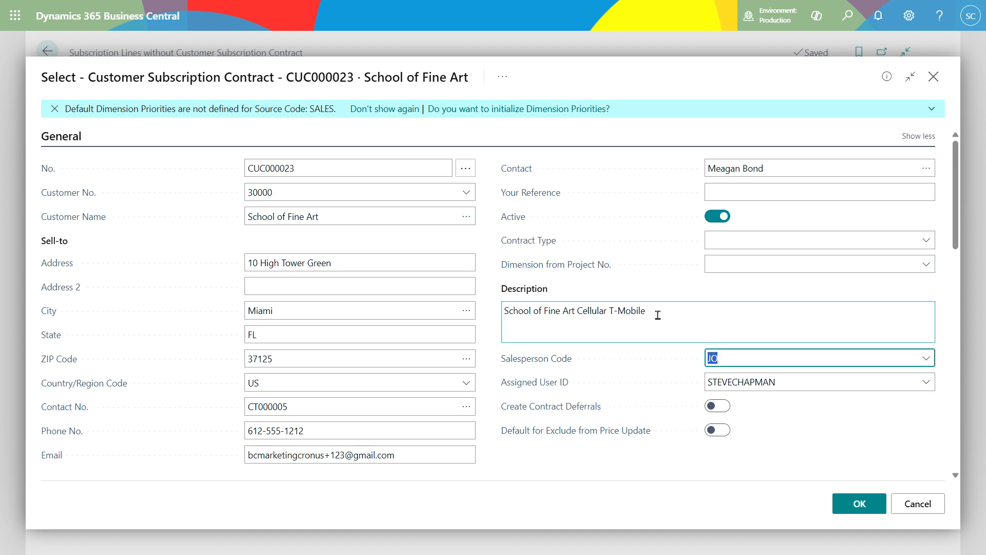
# Set the contract type to CELLULAR, turn off Create Contract Deferrals, and confirm the new contract
pyautogui.click(927, 240)
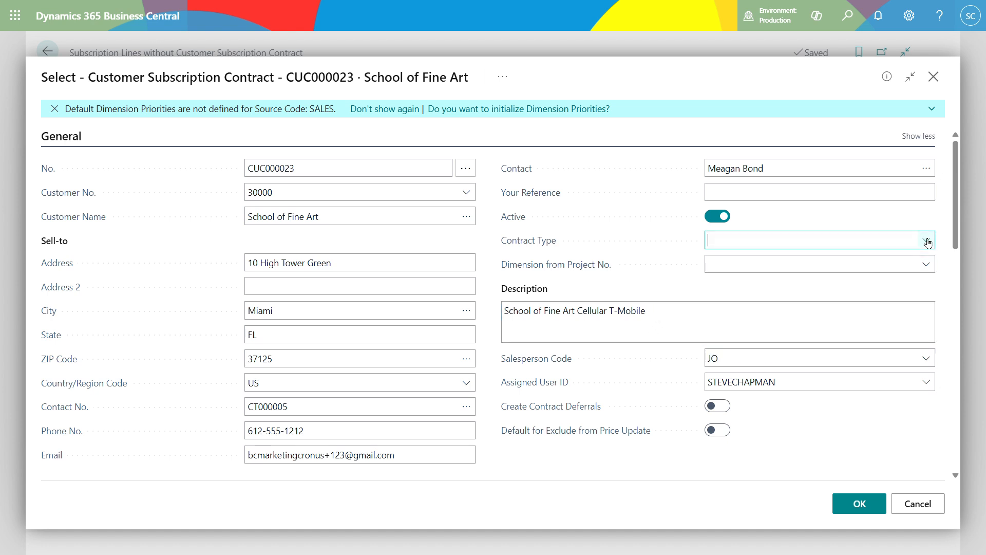
pyautogui.click(651, 317)
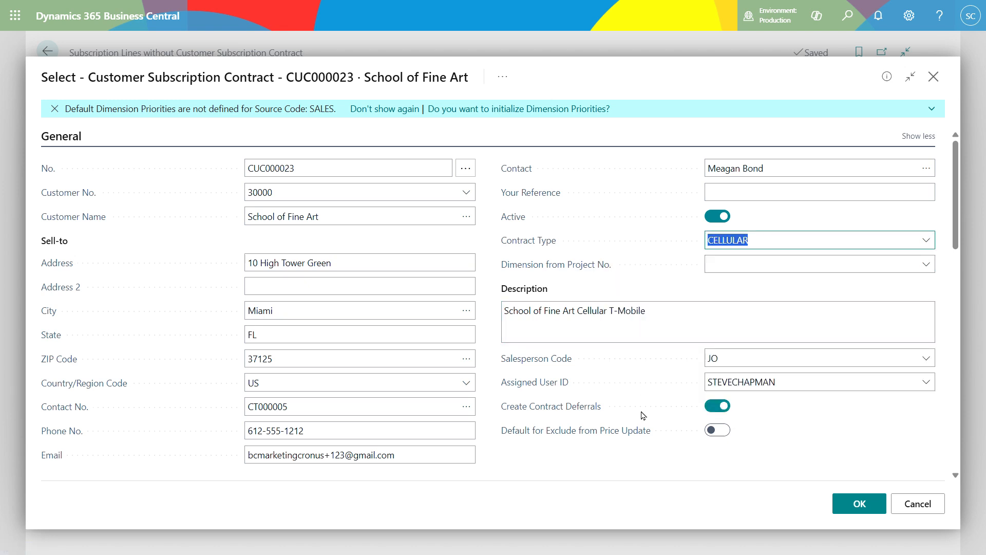
pyautogui.scroll(-1, 644, 415)
pyautogui.scroll(1, 643, 416)
pyautogui.click(713, 410)
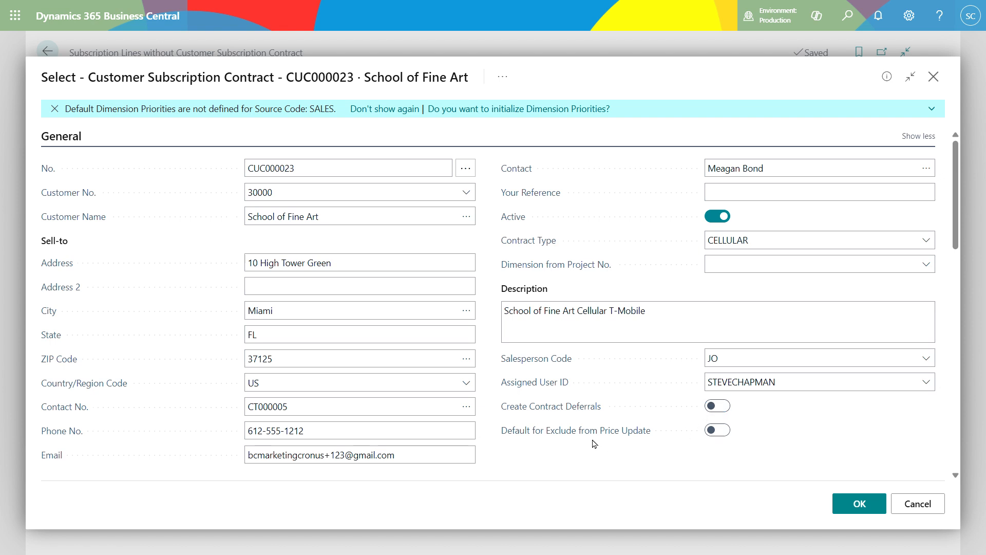
pyautogui.scroll(-3, 595, 444)
pyautogui.scroll(3, 594, 444)
pyautogui.click(858, 505)
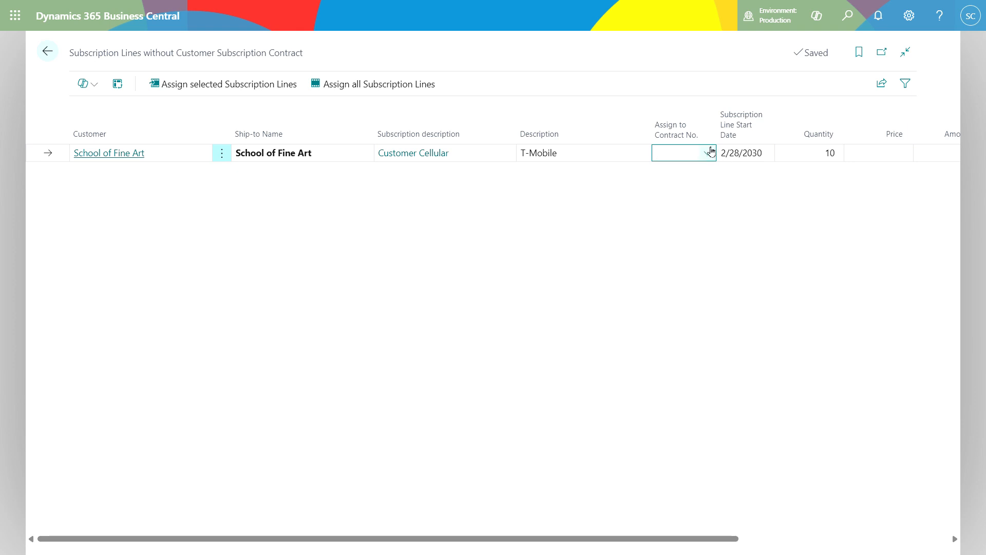
# Assign the T-Mobile subscription line to the "School of Fine Art Cellular T-Mobile" contract and return to the home page
pyautogui.click(708, 153)
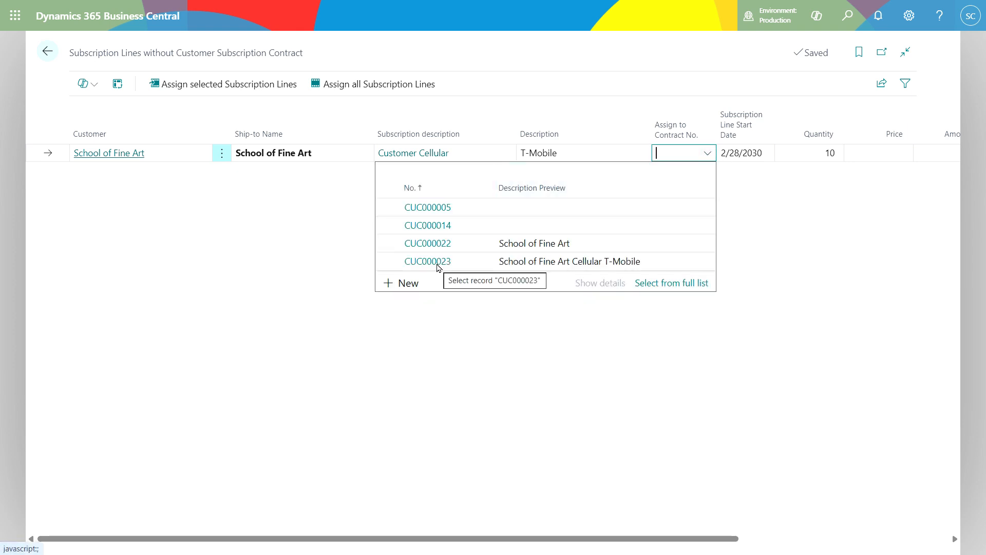
pyautogui.click(439, 264)
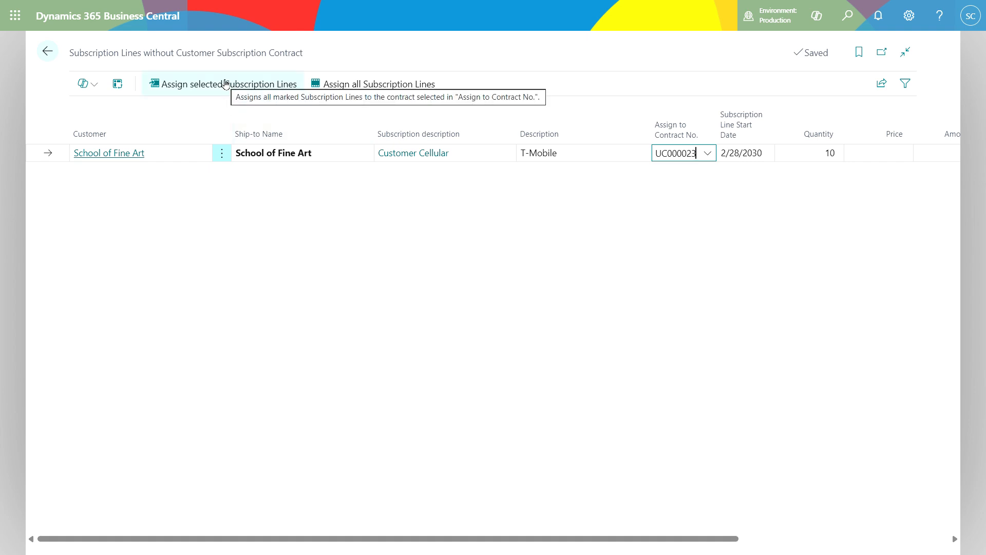
pyautogui.click(226, 84)
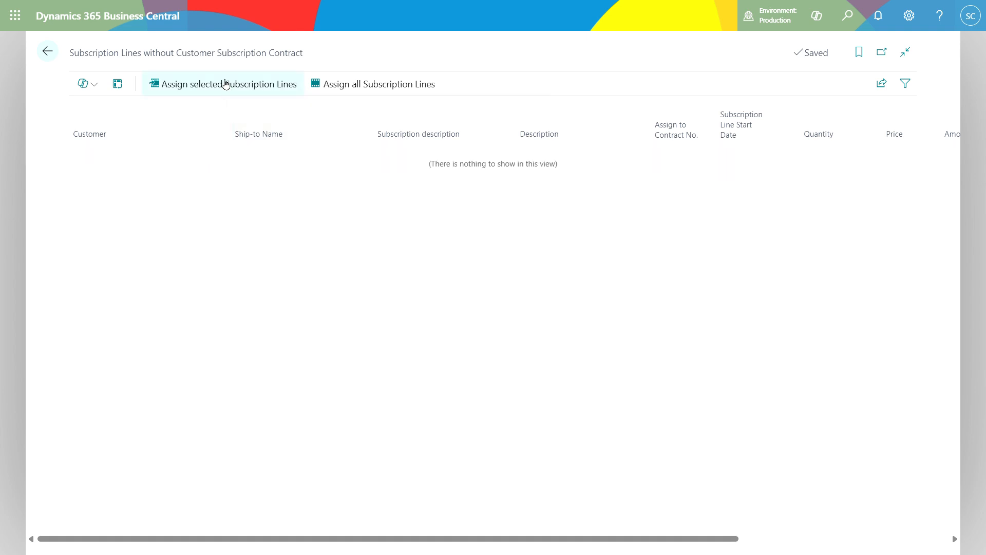
pyautogui.click(49, 52)
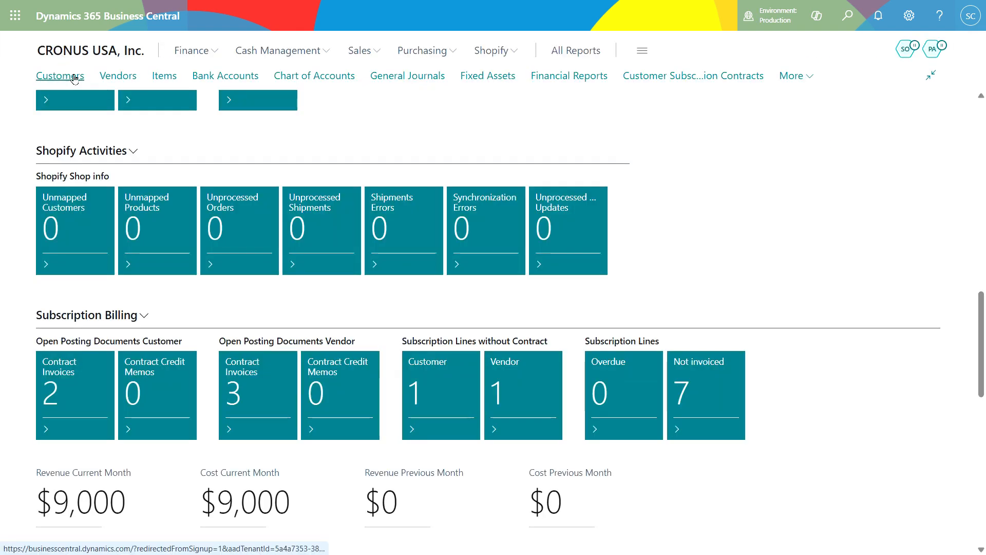
# Assign the vendor T-Mobile subscription line without contract to VEC000004, International Connectors - Cellular Wholesale, and return to the home page
pyautogui.click(502, 403)
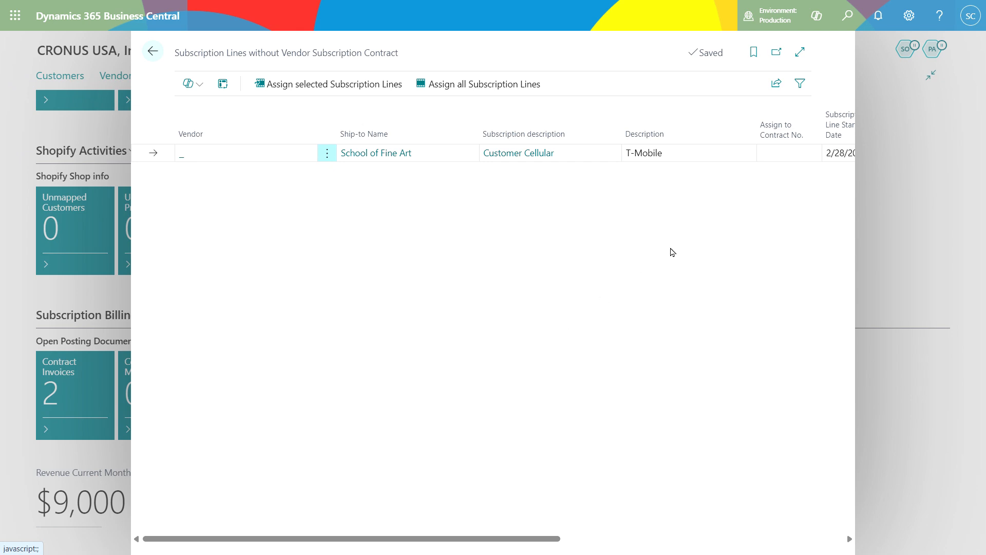
pyautogui.click(793, 153)
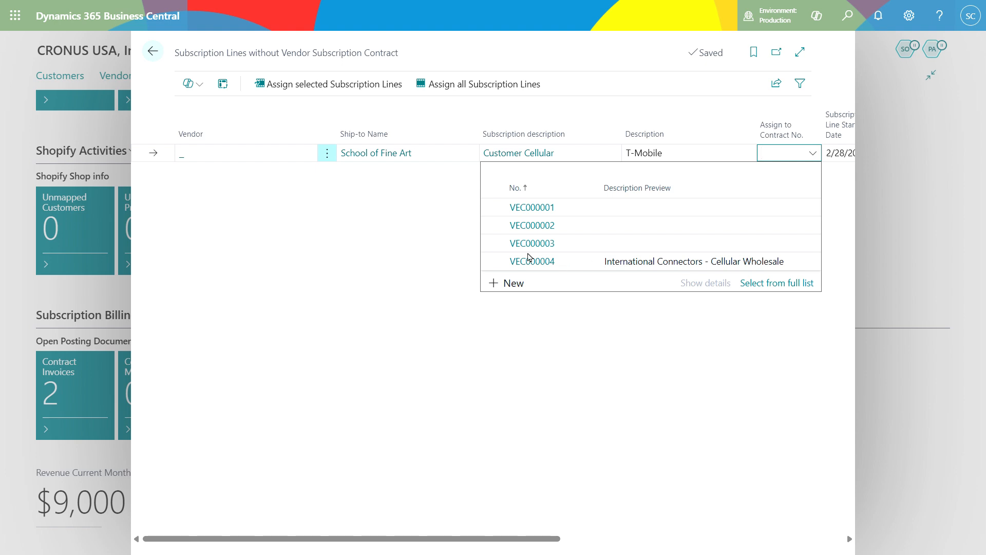
pyautogui.click(532, 263)
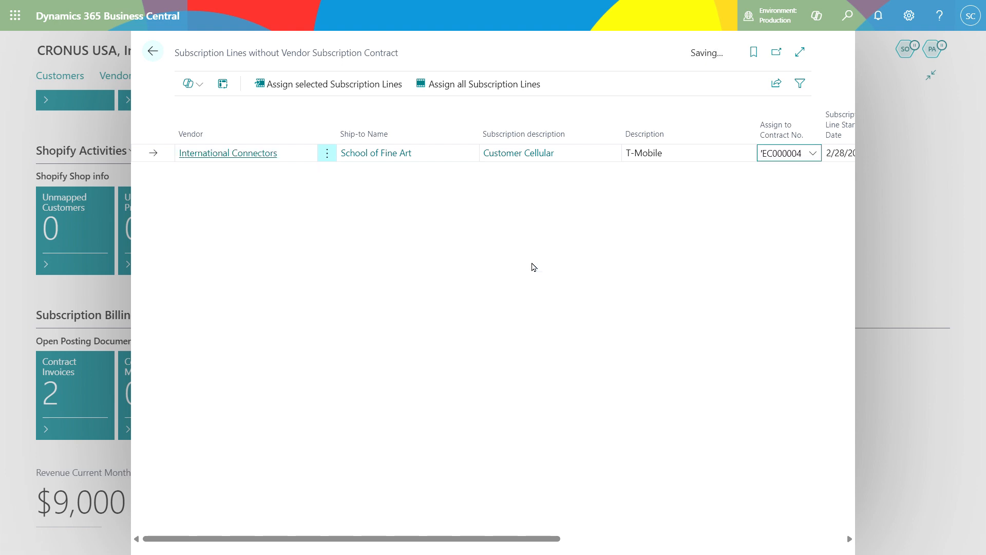
pyautogui.click(311, 89)
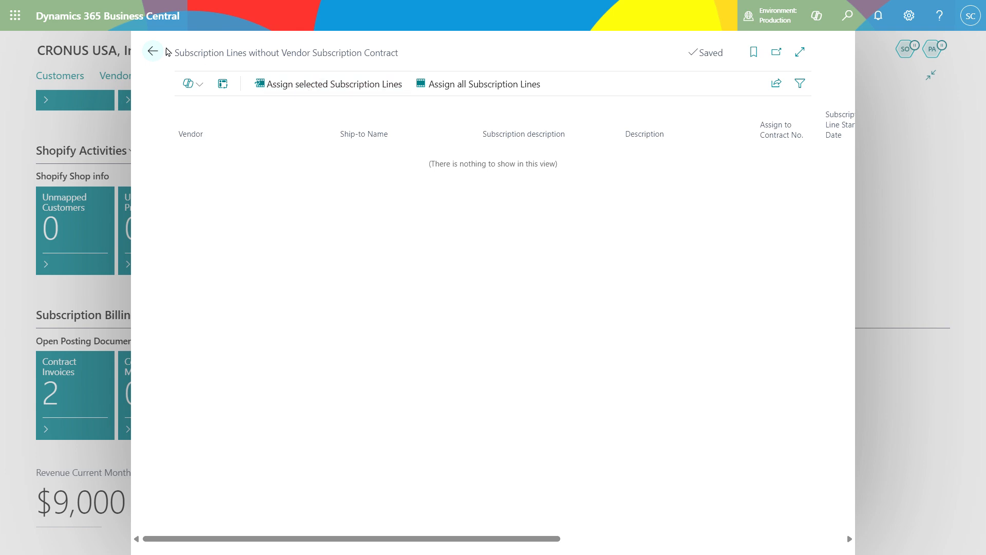
pyautogui.click(152, 51)
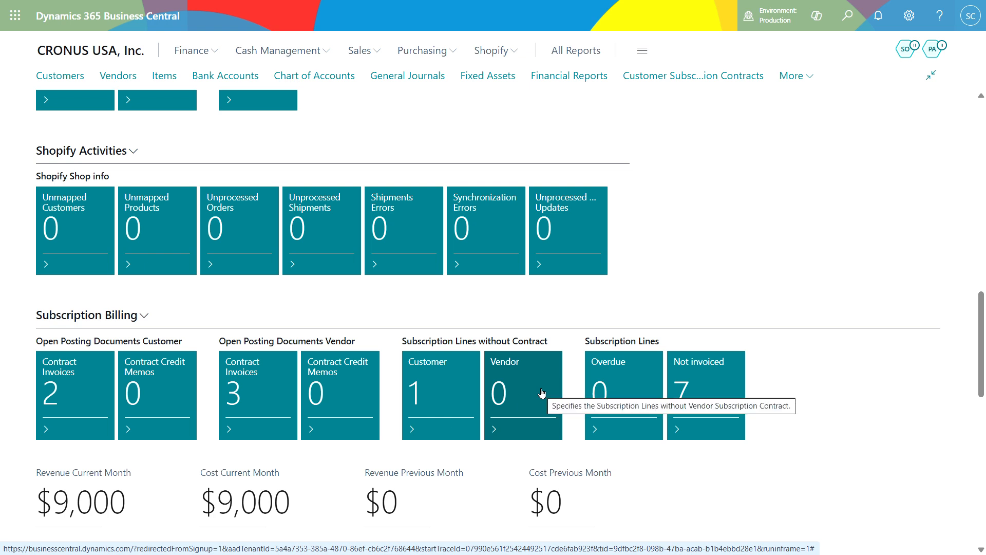
# Open the "School of Fine Art Cellular T-Mobile" customer subscription contract and set its T-Mobile line's calculation base amount to 200
pyautogui.scroll(15, 460, 183)
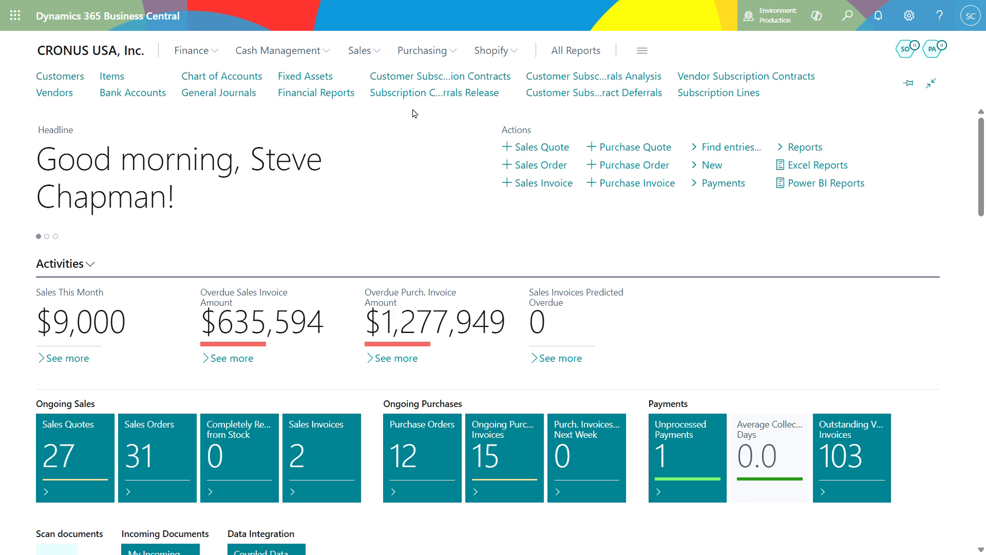
pyautogui.click(416, 82)
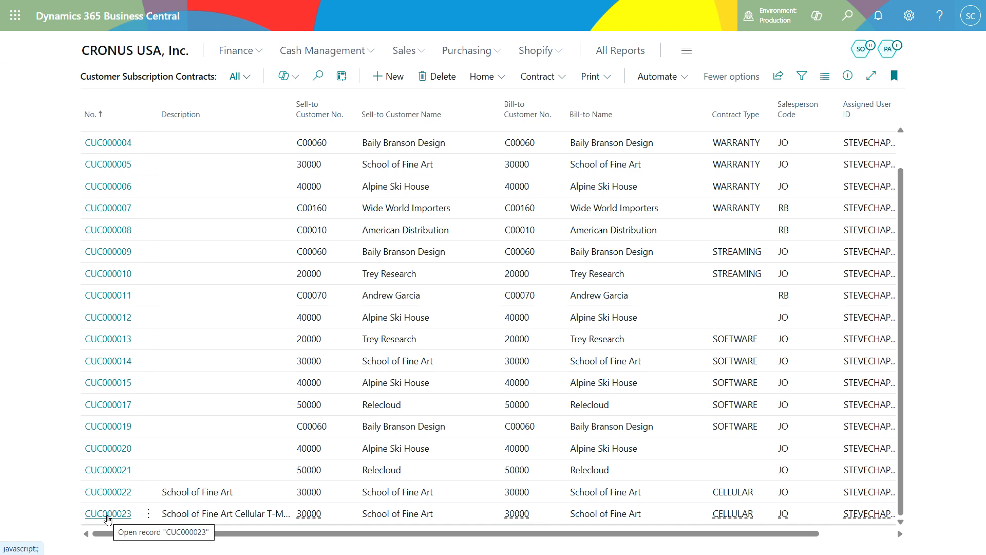
pyautogui.click(108, 515)
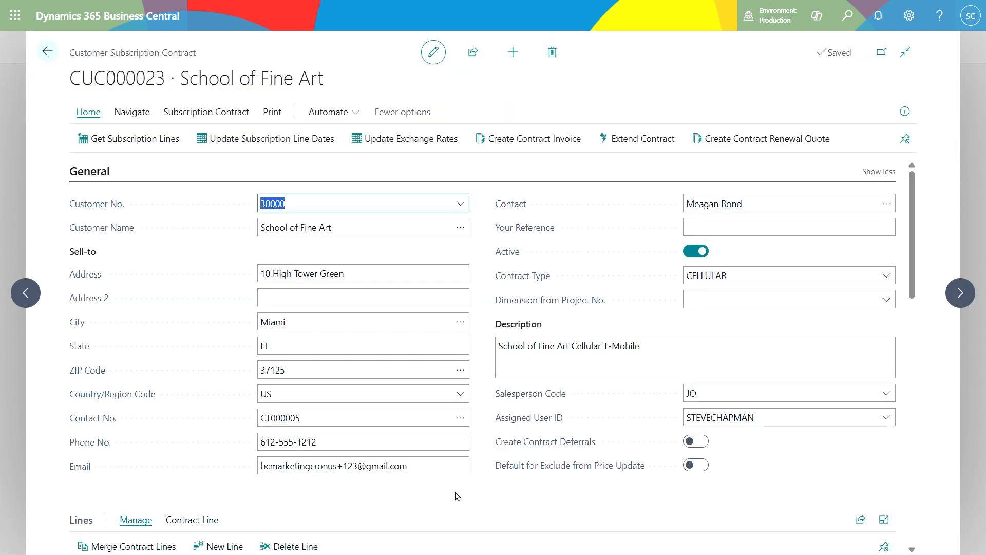
pyautogui.scroll(-3, 420, 474)
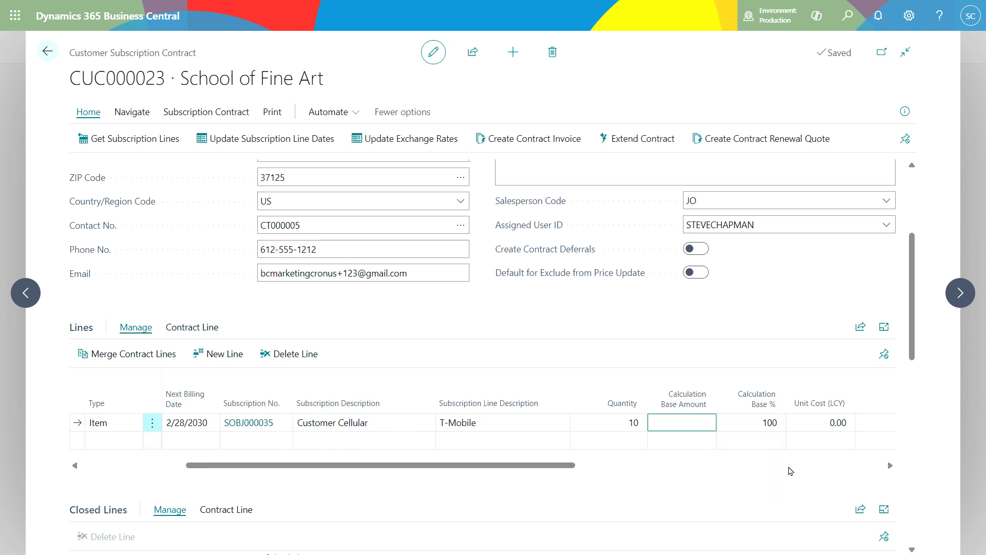
pyautogui.write('00')
pyautogui.press('Tab')
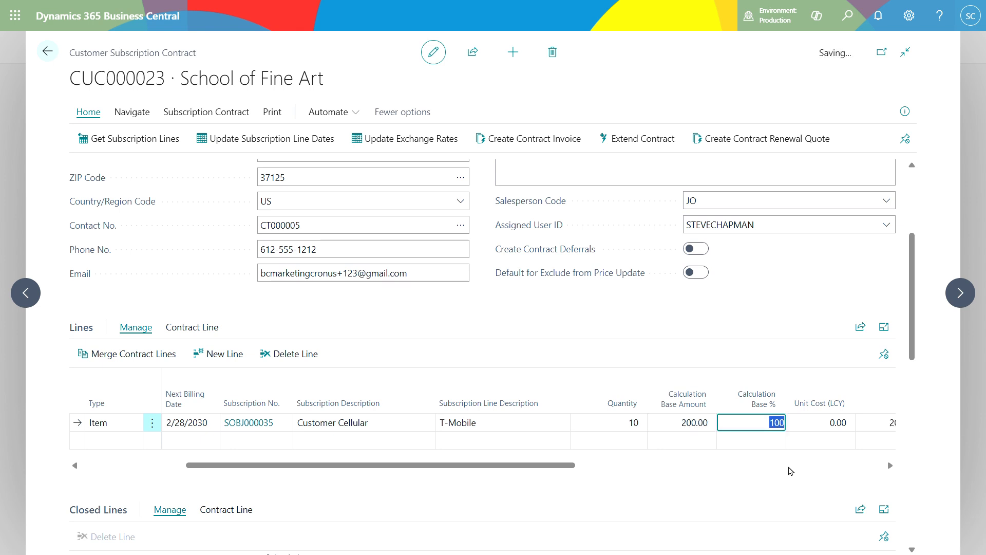
# Create a contract invoice for the customer contract with billing, document and posting dates of 2/28/2030
pyautogui.scroll(-3, 708, 462)
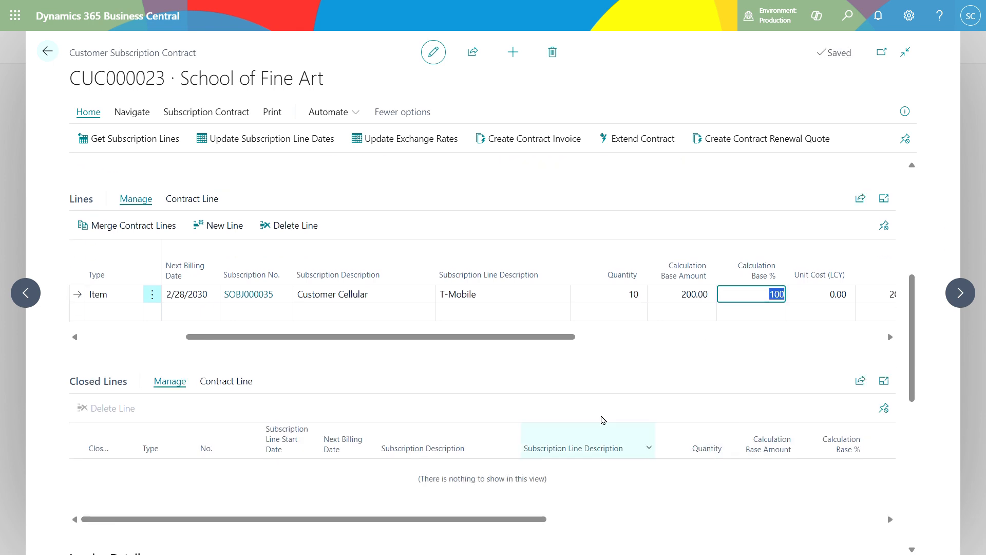
pyautogui.moveTo(513, 338); pyautogui.dragTo(650, 356)
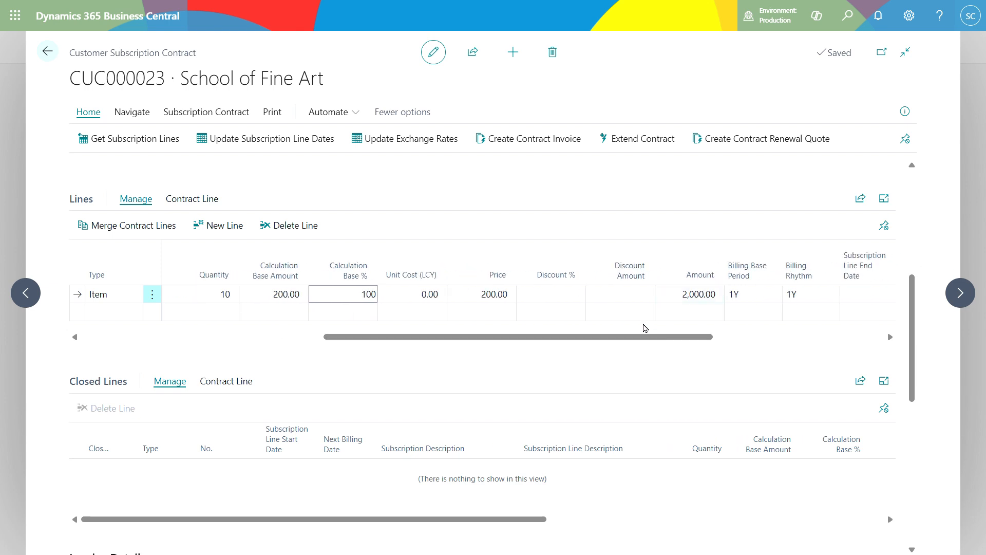
pyautogui.moveTo(639, 343); pyautogui.dragTo(337, 343)
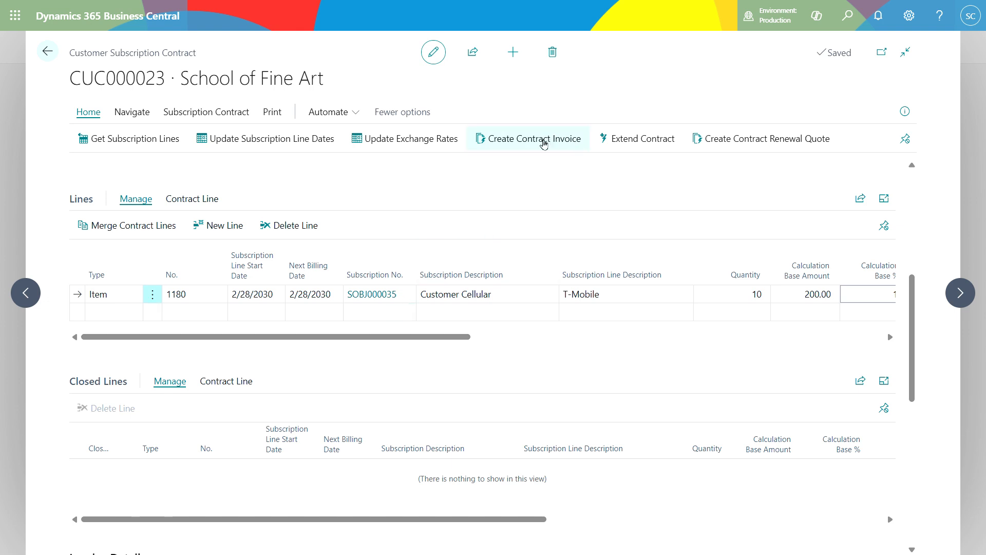
pyautogui.click(544, 144)
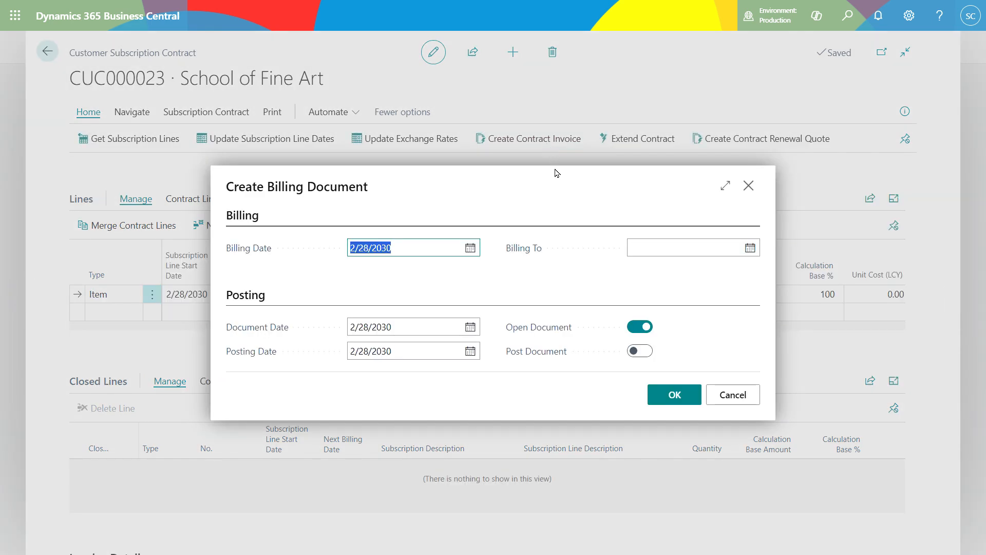
pyautogui.click(672, 397)
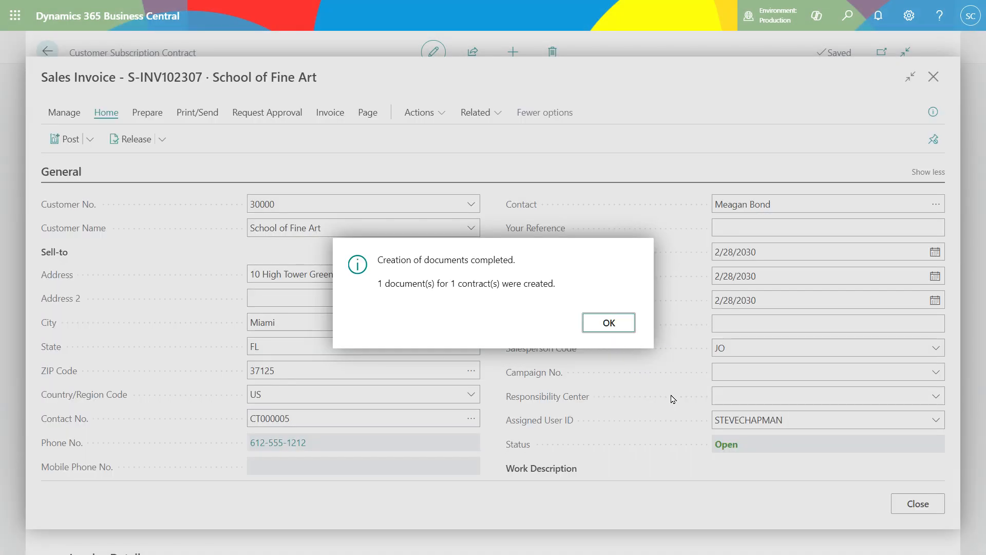
pyautogui.click(606, 326)
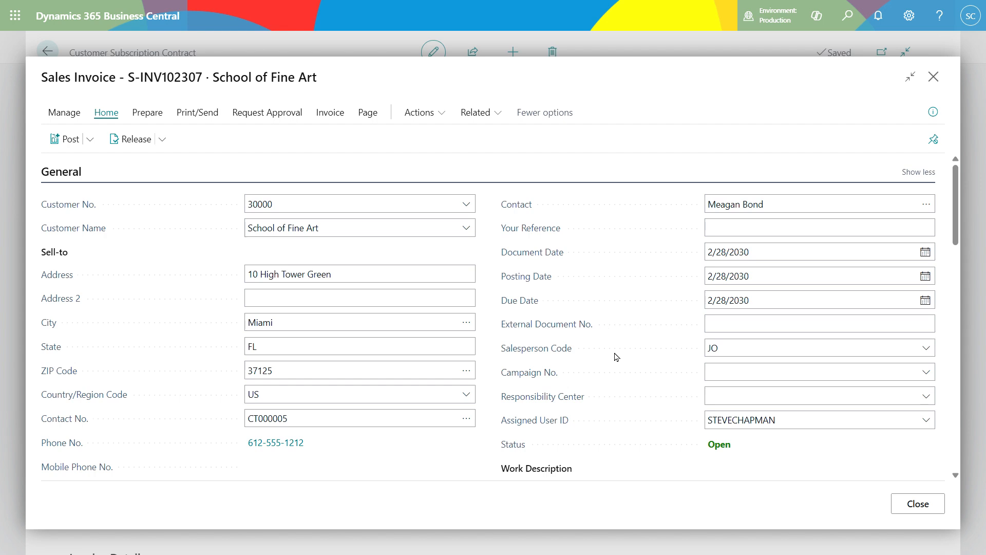
# Post the School of Fine Art sales invoice and review the contract line's billing date, price and amount
pyautogui.scroll(-5, 615, 354)
pyautogui.click(70, 142)
pyautogui.click(550, 324)
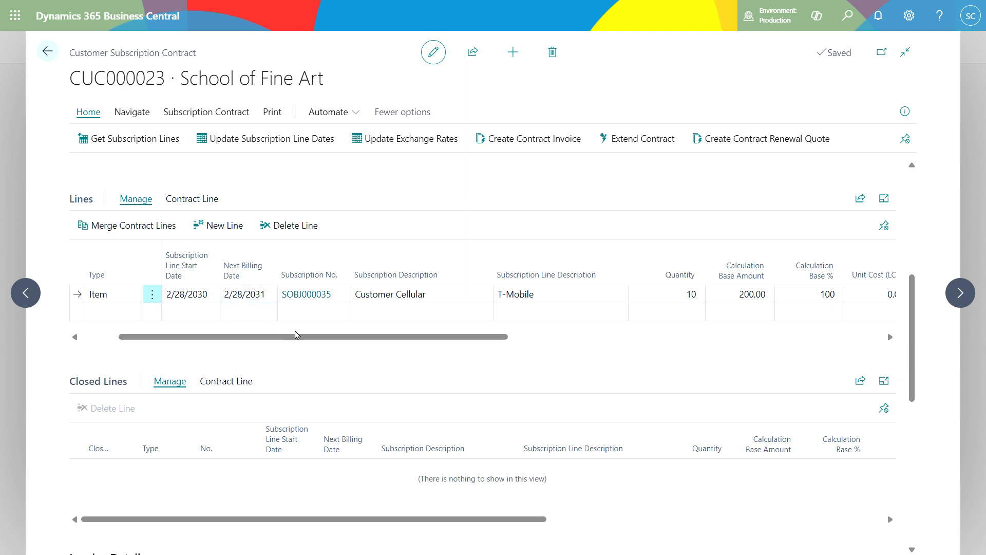
pyautogui.moveTo(304, 337); pyautogui.dragTo(576, 357)
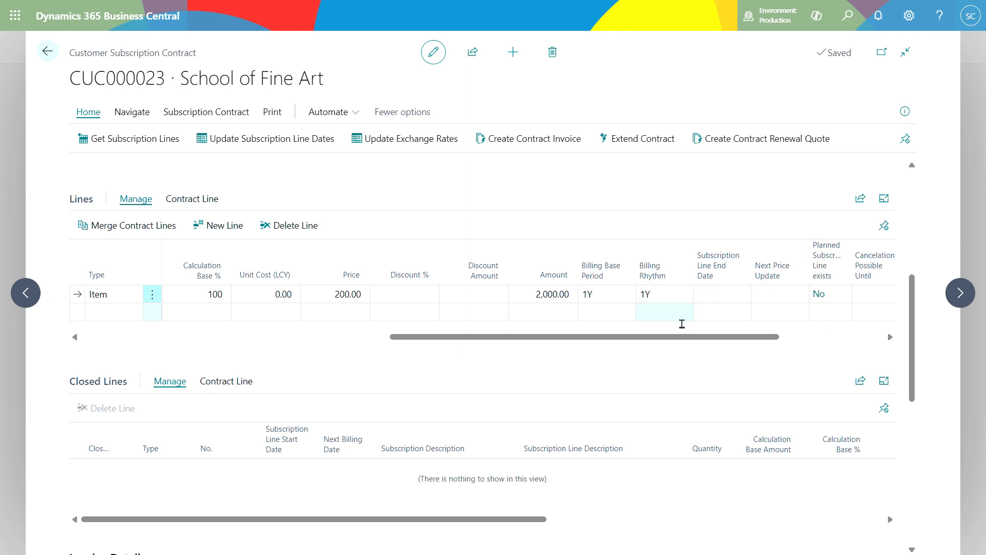
pyautogui.moveTo(649, 340); pyautogui.dragTo(339, 338)
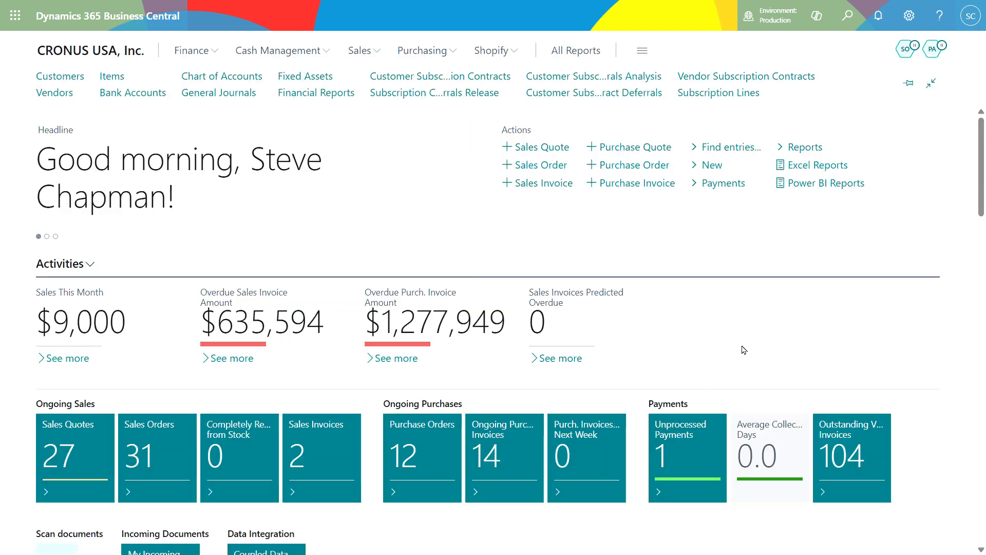
# Open the "International Connectors - Cellular Wholesale" vendor subscription contract and select its Customer Cellular line
pyautogui.click(741, 78)
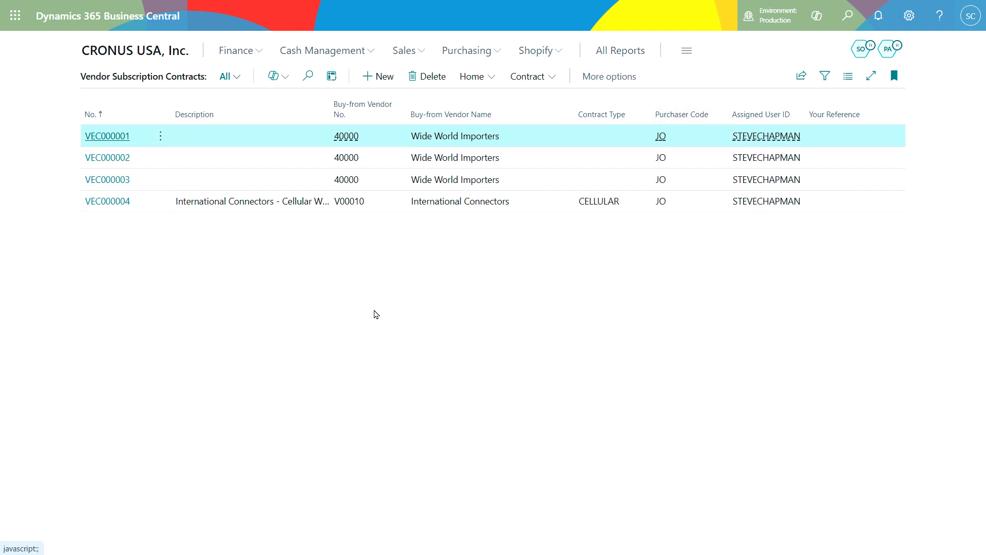
pyautogui.click(103, 202)
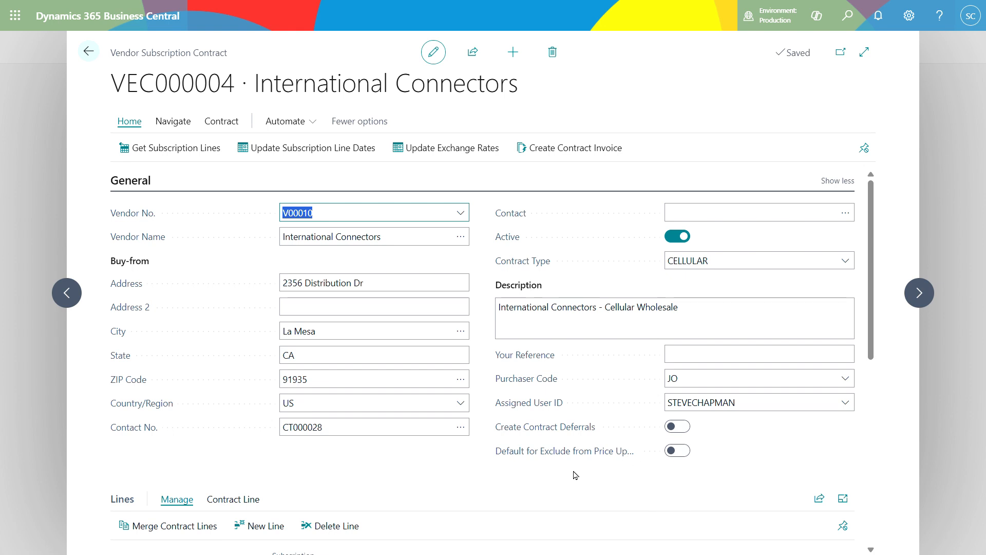
pyautogui.scroll(-2, 574, 475)
pyautogui.scroll(-2, 575, 475)
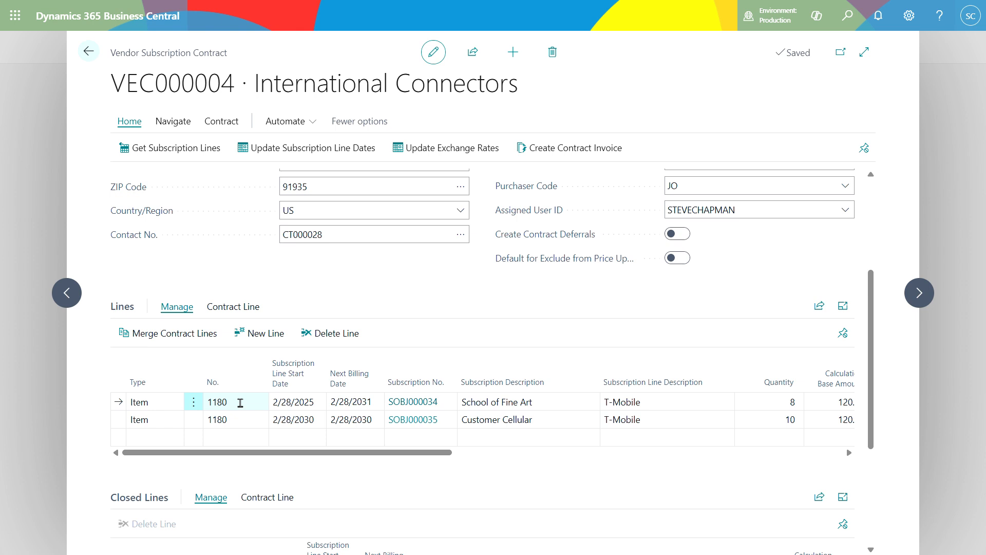
pyautogui.click(119, 421)
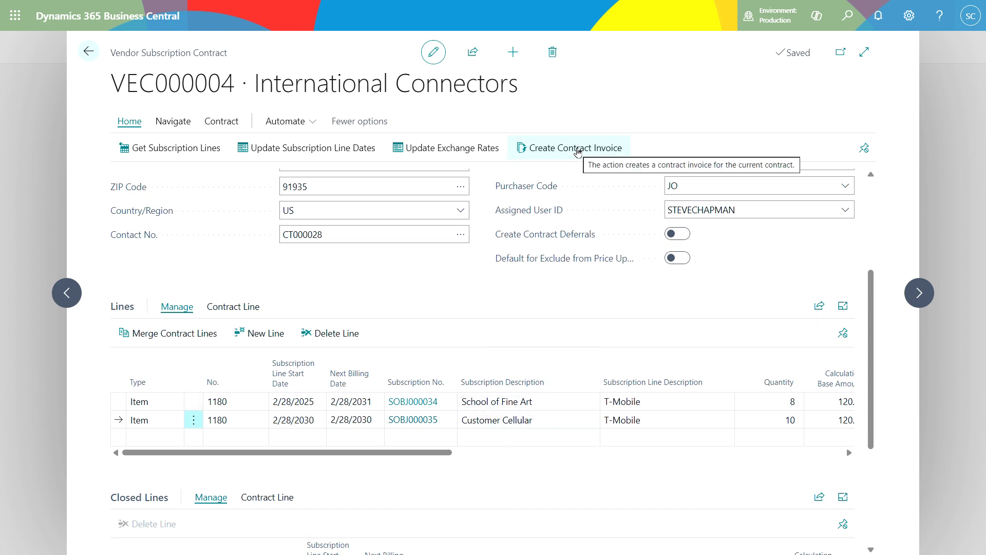
# Check the vendor line's pricing and create a contract invoice with billing, document and posting dates of 2/28/2030
pyautogui.moveTo(419, 452); pyautogui.dragTo(626, 462)
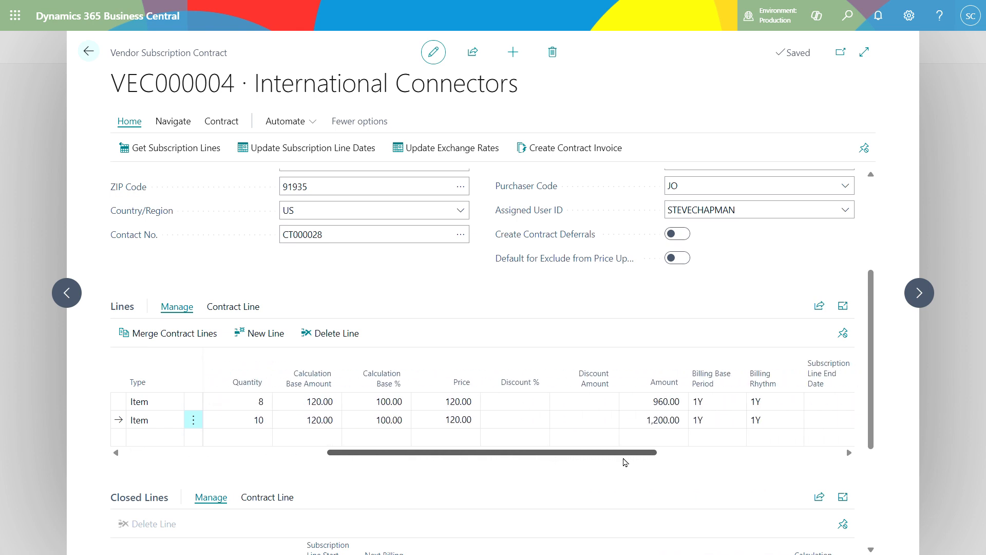
pyautogui.moveTo(626, 462); pyautogui.dragTo(376, 451)
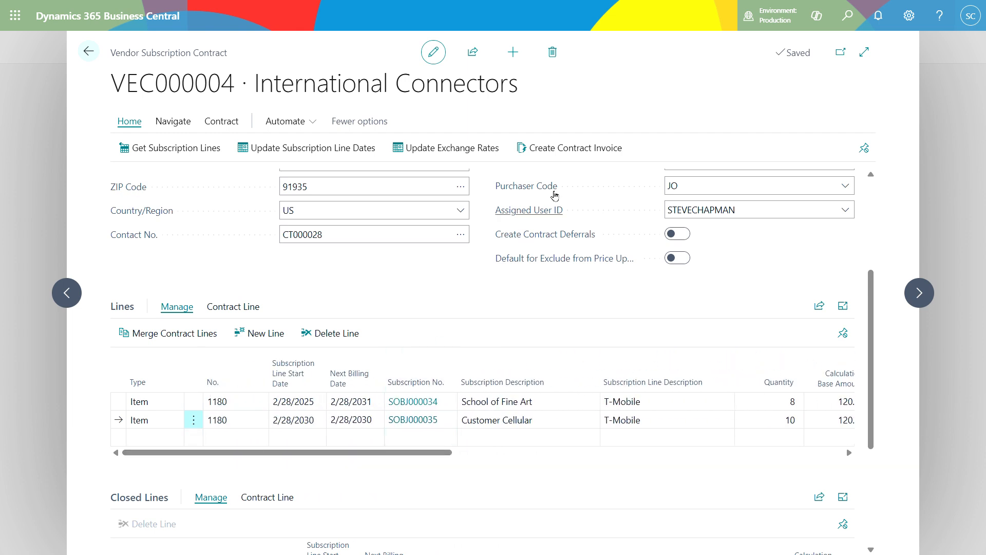
pyautogui.click(566, 150)
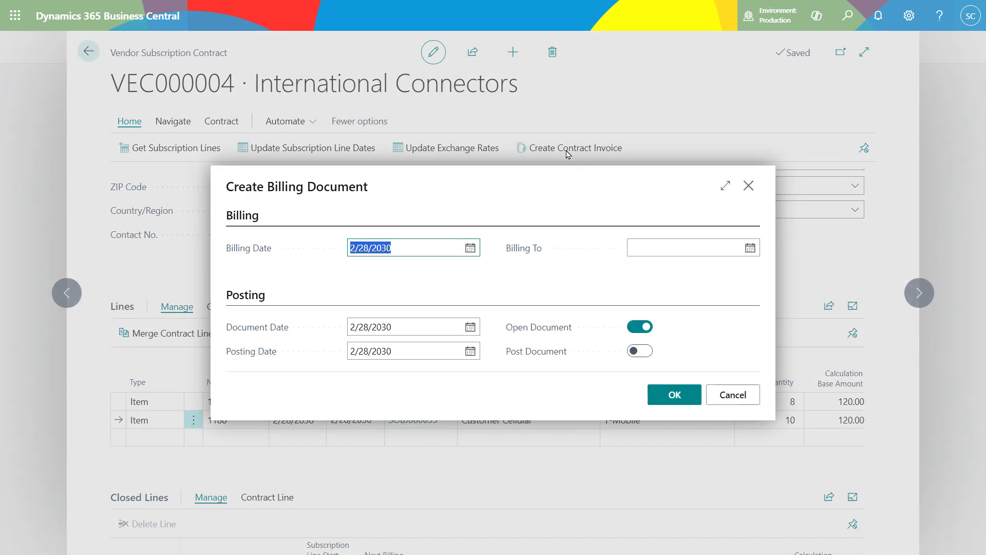
pyautogui.click(676, 397)
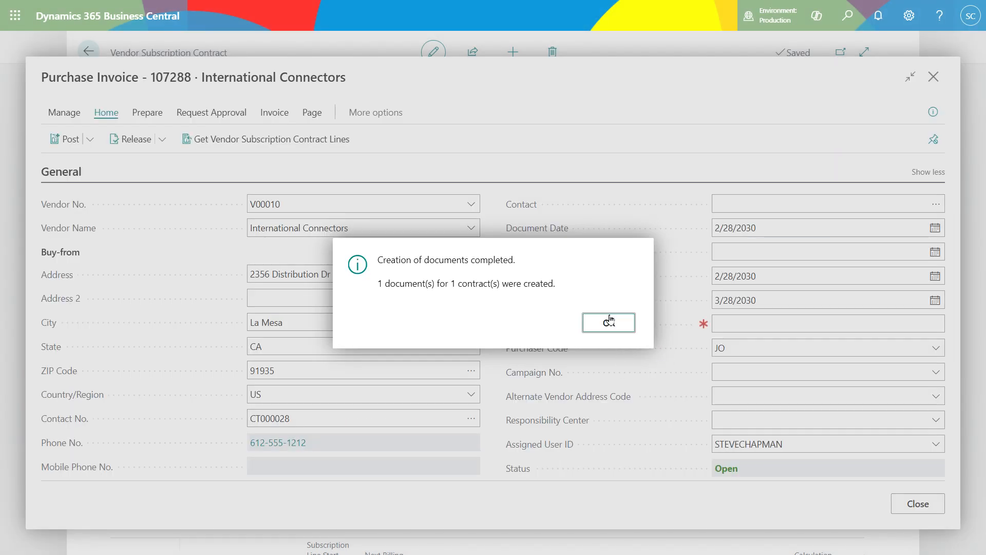
pyautogui.click(609, 321)
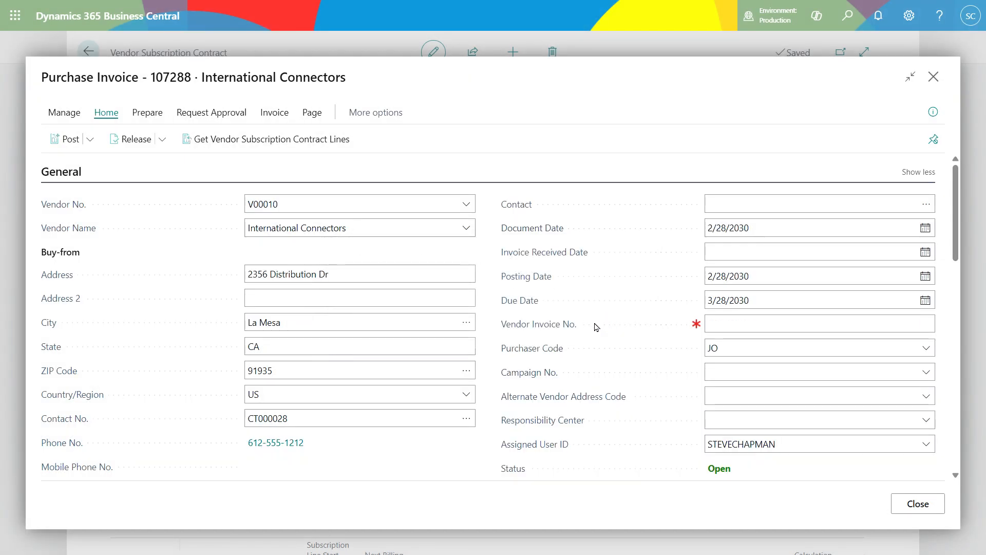
# Enter the vendor invoice number on the International Connectors purchase invoice and review its T-Mobile lines
pyautogui.click(756, 320)
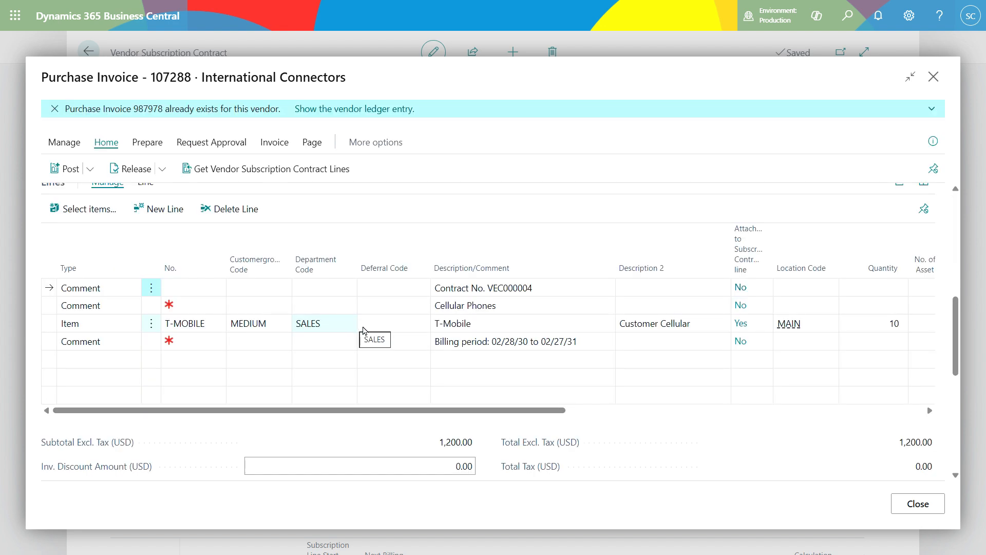
pyautogui.moveTo(451, 410); pyautogui.dragTo(329, 411)
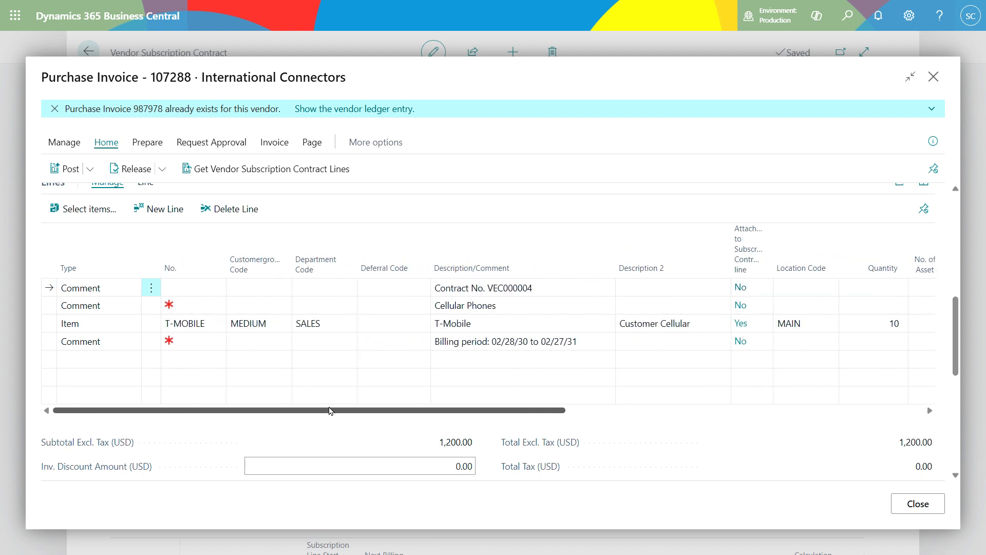
pyautogui.scroll(5, 364, 319)
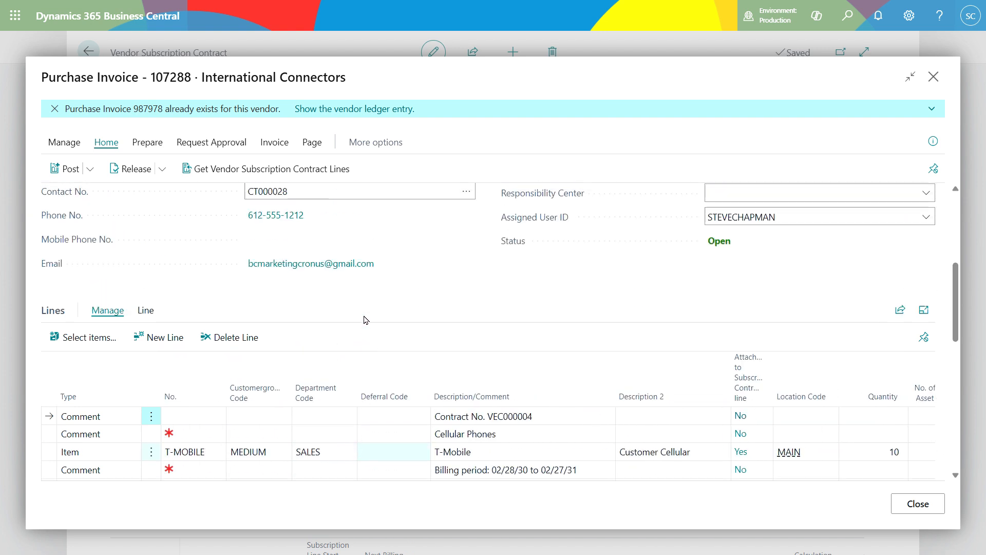
pyautogui.scroll(2, 365, 316)
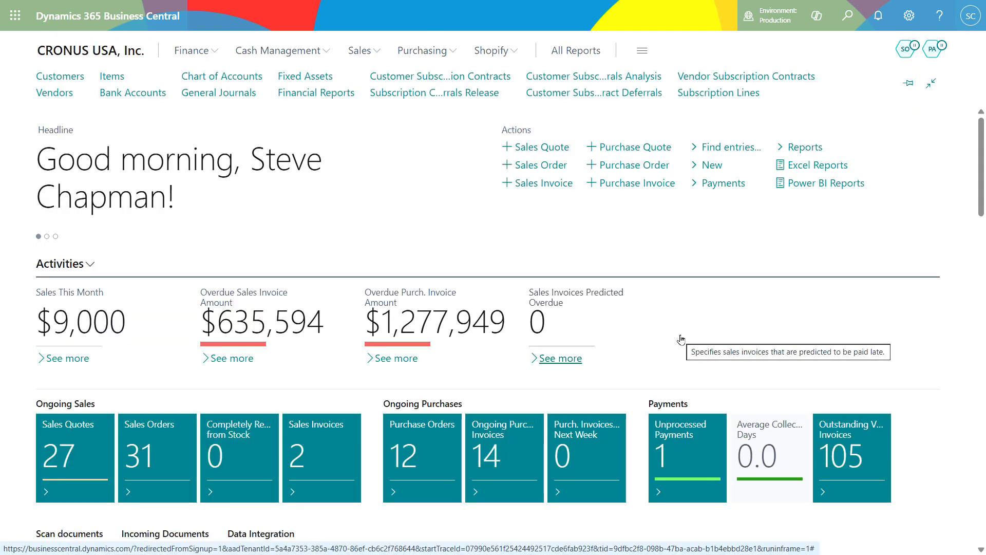
# Open the Subscription Lines analysis and expand subscription SOBJ000035 to examine its customer and vendor lines
pyautogui.click(712, 94)
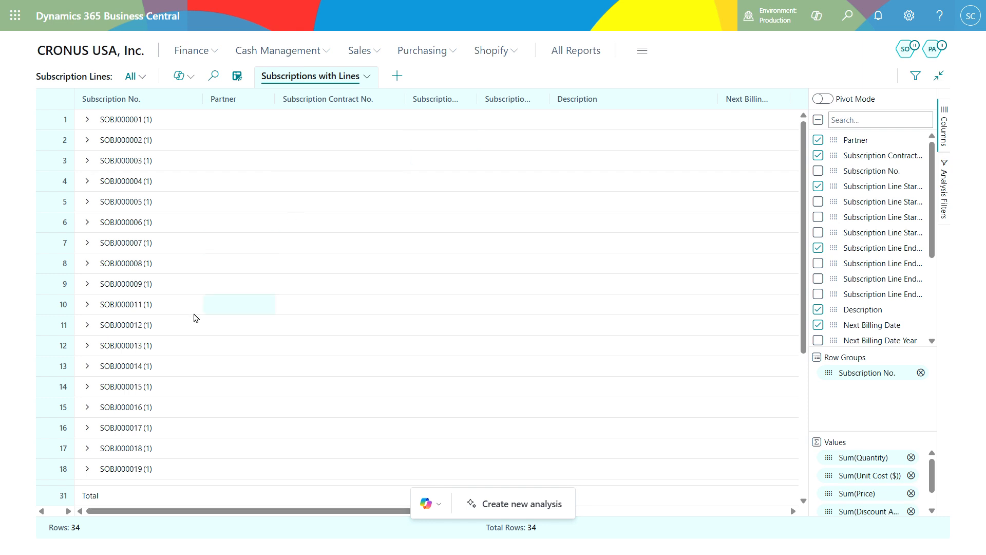
pyautogui.scroll(-3, 126, 422)
pyautogui.scroll(-2, 126, 422)
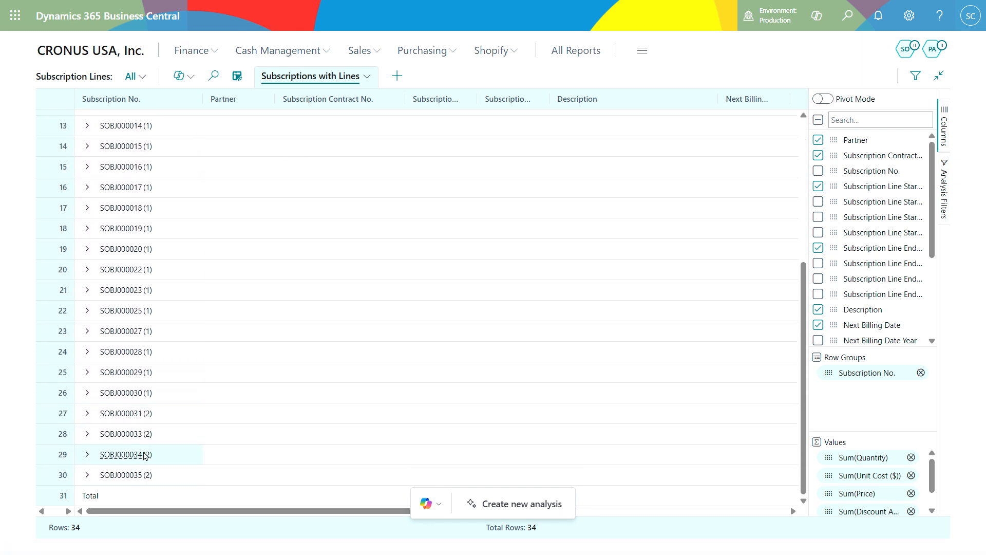
pyautogui.click(85, 478)
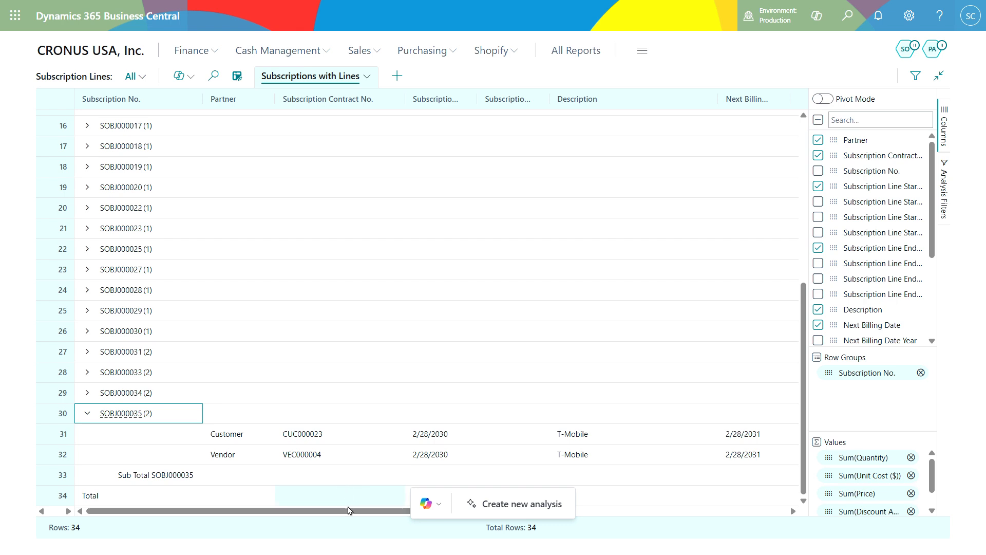
# Examine the quantity, unit cost, price, amount and billing period columns for the customer and vendor lines of subscription SOBJ000035
pyautogui.moveTo(354, 515); pyautogui.dragTo(627, 535)
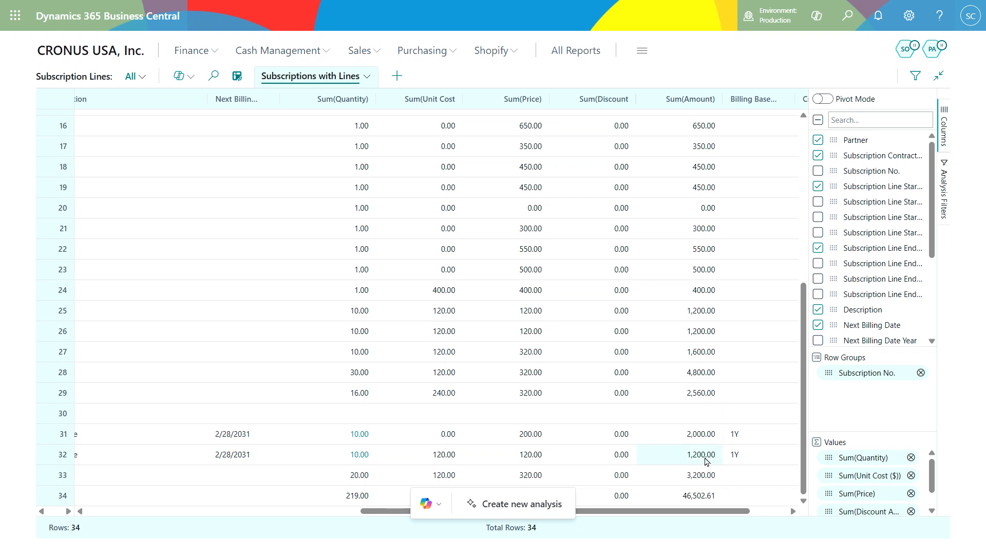
pyautogui.moveTo(394, 511); pyautogui.dragTo(88, 509)
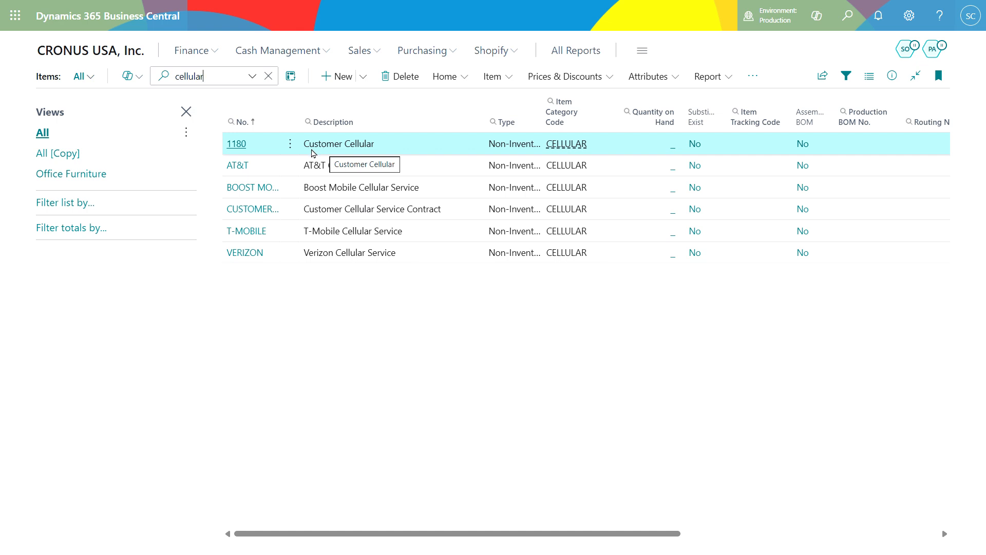
# Open the item card for 1180 Customer Cellular and review its costs, posting details and subscription option
pyautogui.click(237, 144)
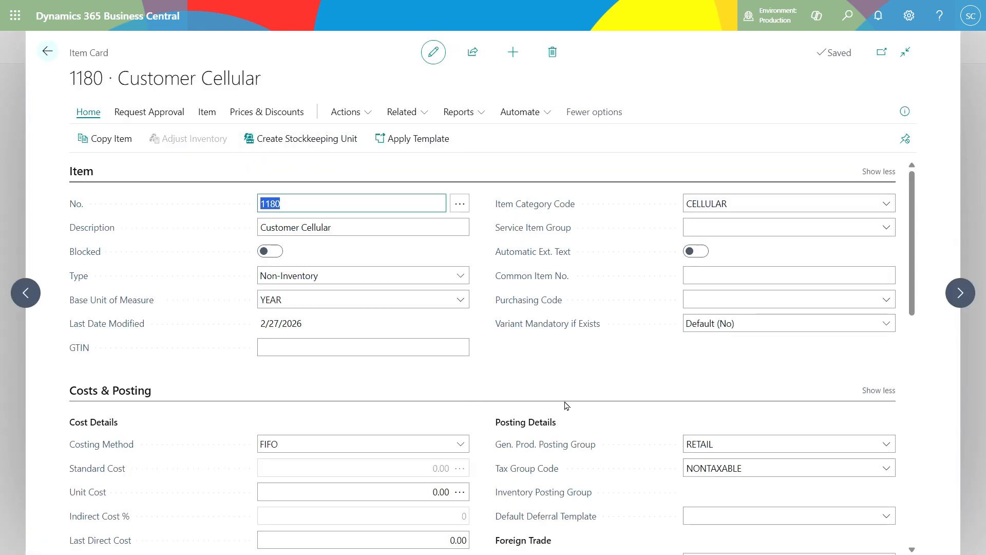
pyautogui.scroll(-5, 709, 470)
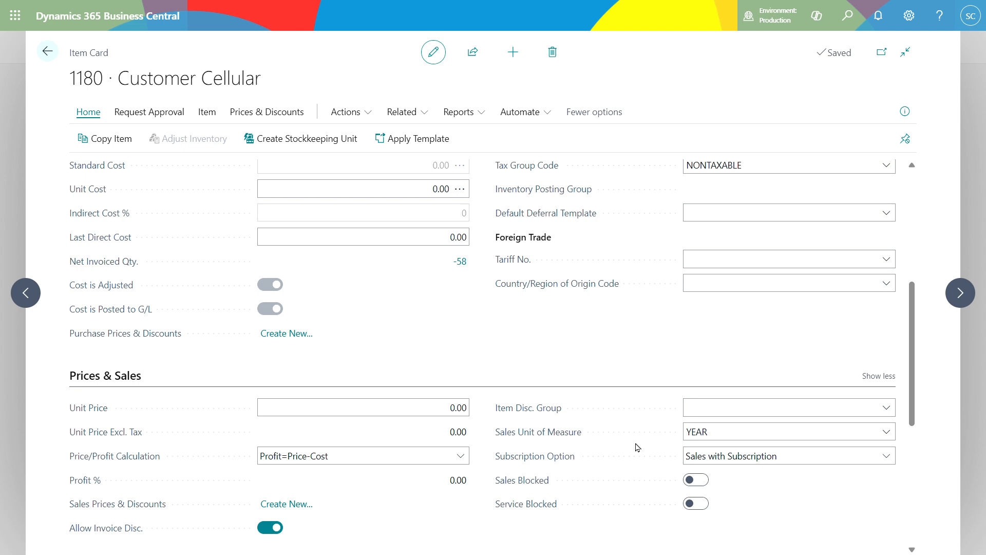
pyautogui.scroll(4, 581, 307)
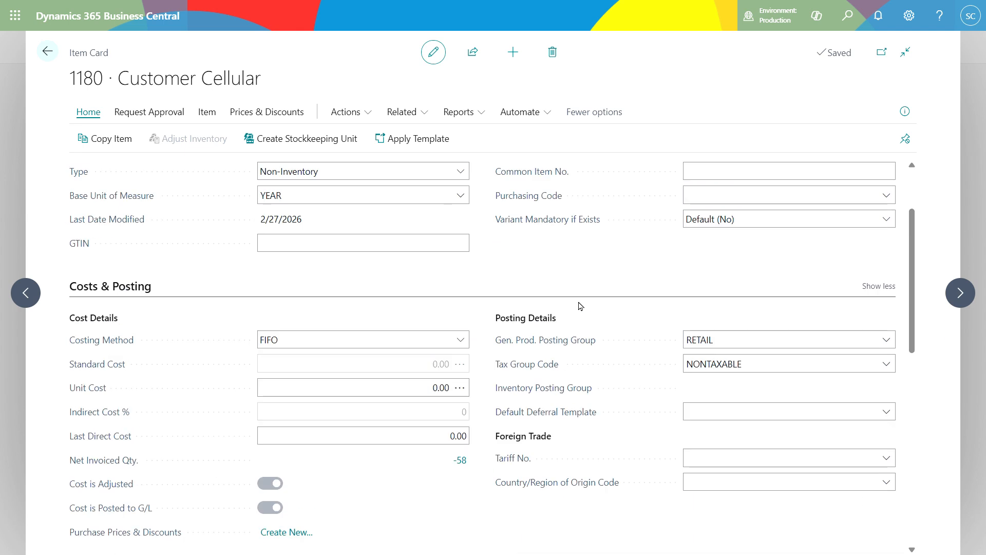
pyautogui.scroll(2, 580, 307)
# Open the subscription packages of item 1180 and examine the lines of the CUSTOMER CELLULAR and T-MOBILE packages
pyautogui.click(207, 112)
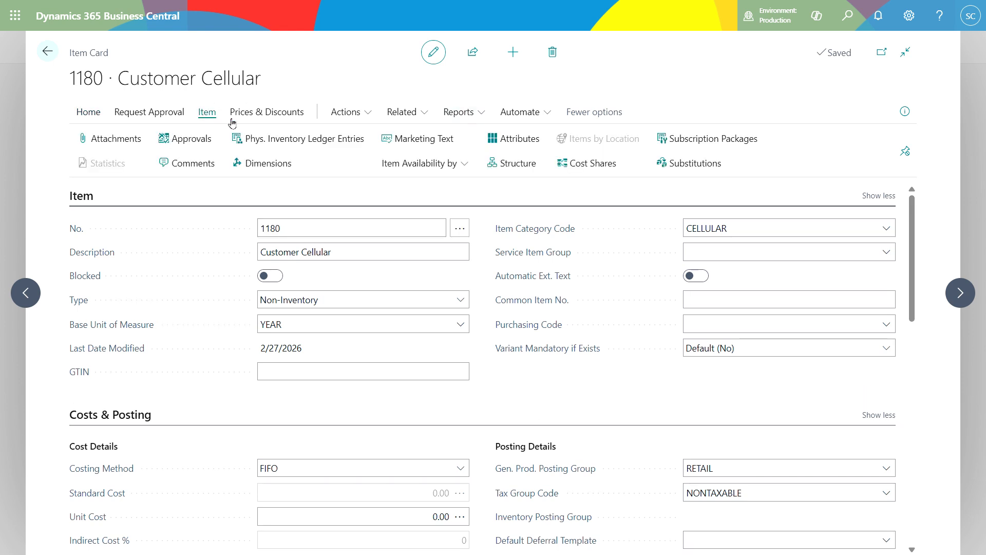
pyautogui.click(693, 138)
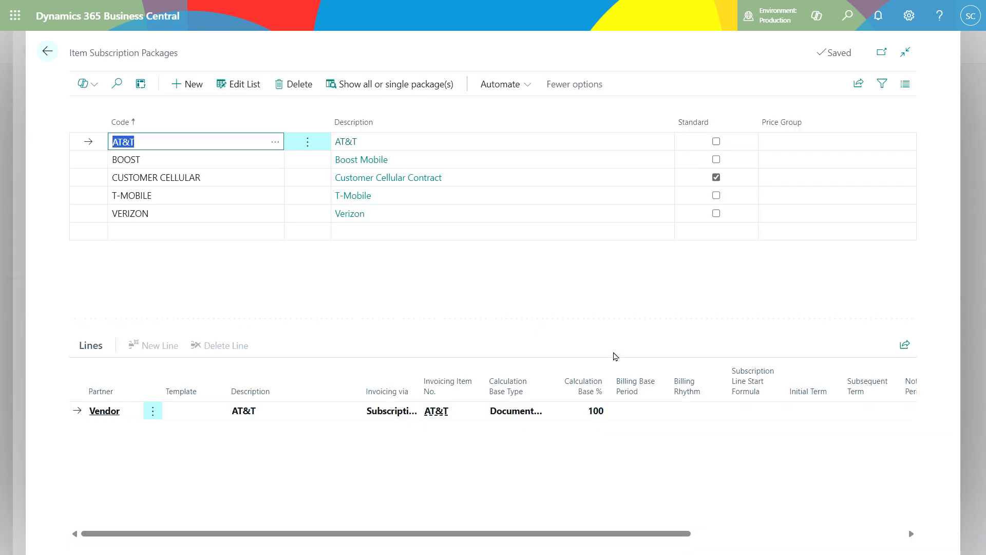
pyautogui.click(102, 180)
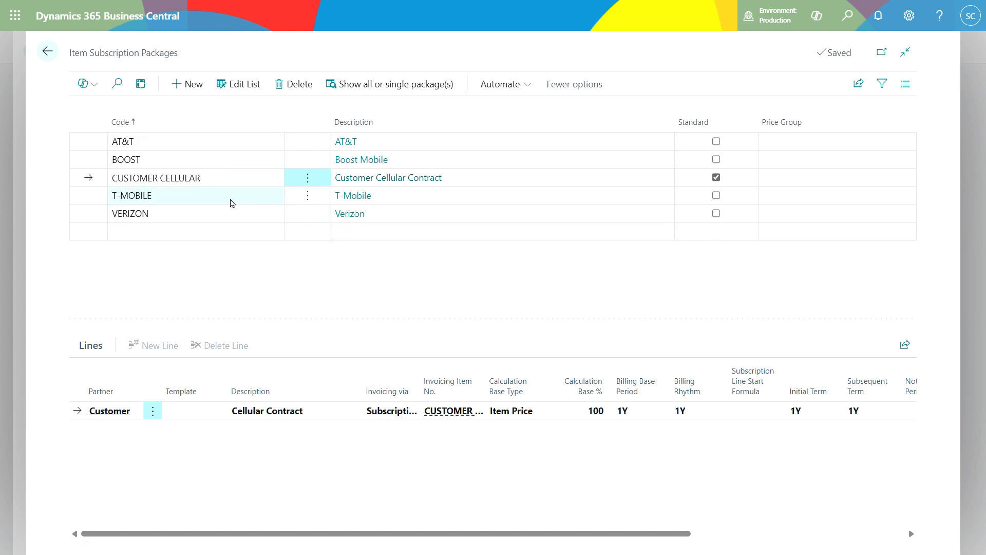
pyautogui.click(91, 202)
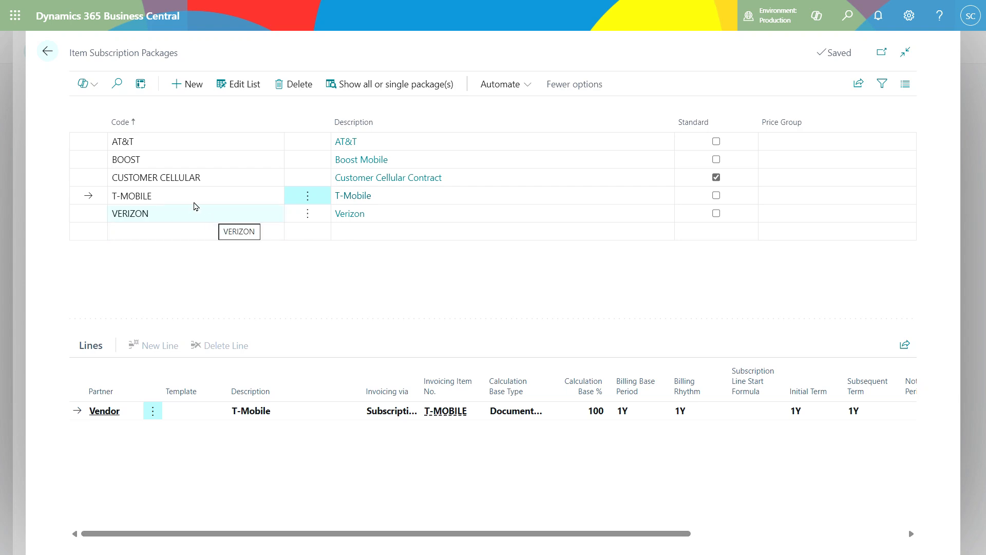
# Return to the Customer Cellular item card, reopen its subscription packages and compare the standard customer package with the T-MOBILE vendor package
pyautogui.click(47, 52)
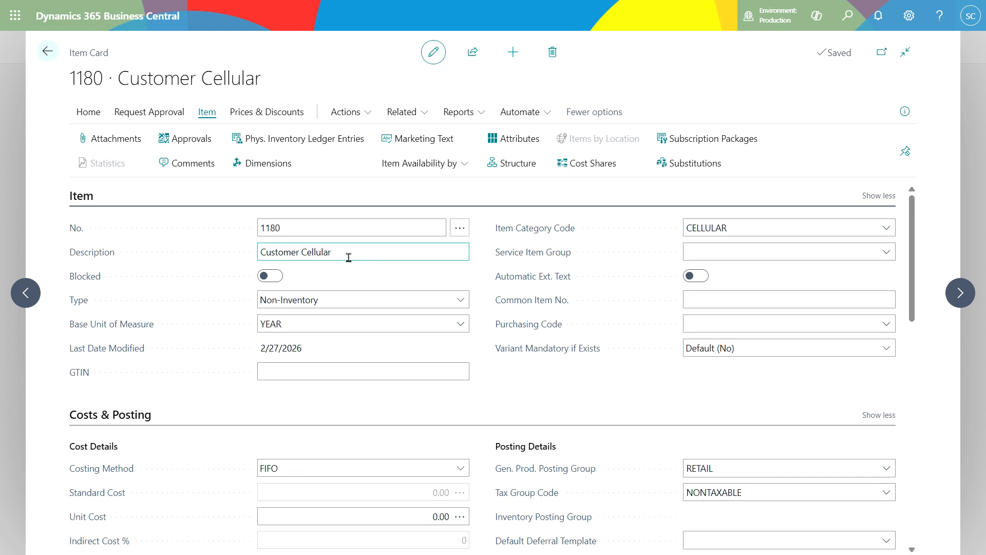
pyautogui.click(679, 146)
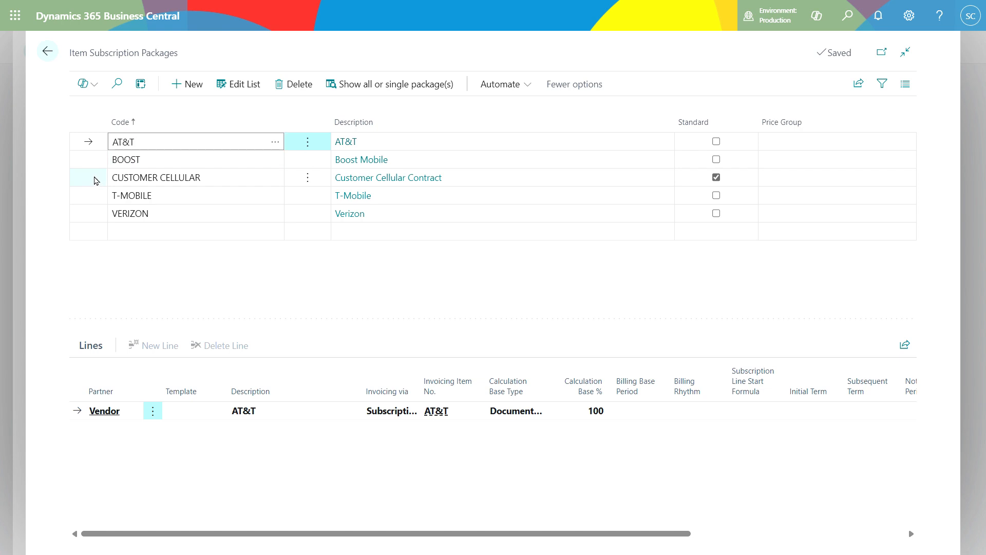
pyautogui.click(94, 180)
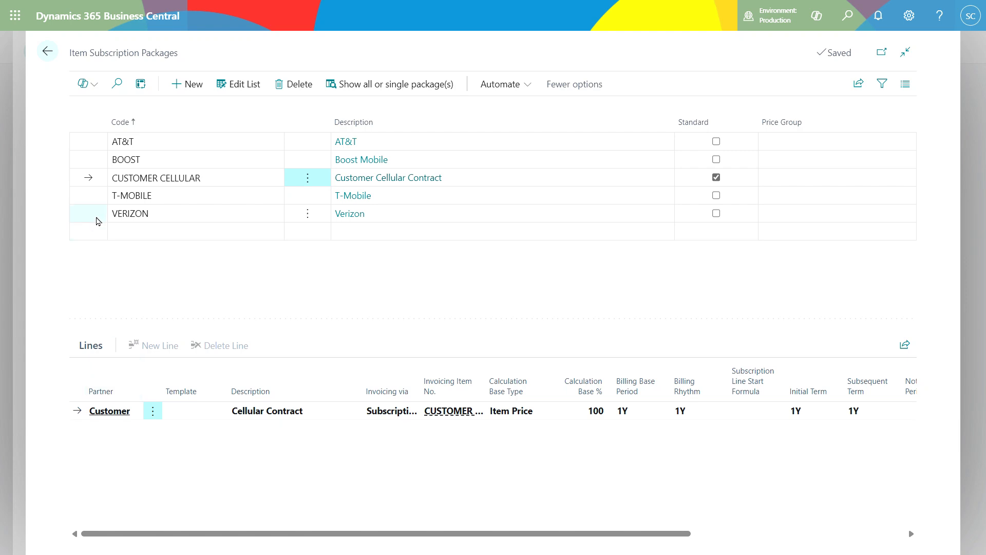
pyautogui.click(88, 198)
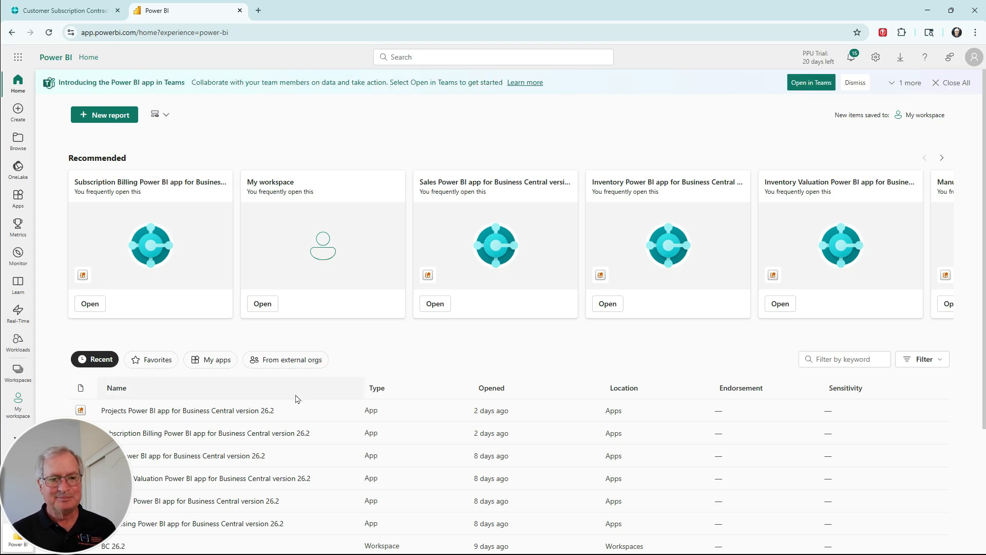
# Switch to Power BI, open the Subscription Billing app for Business Central and highlight Alpine Ski House's figures in the Subscription Overview
pyautogui.click(156, 438)
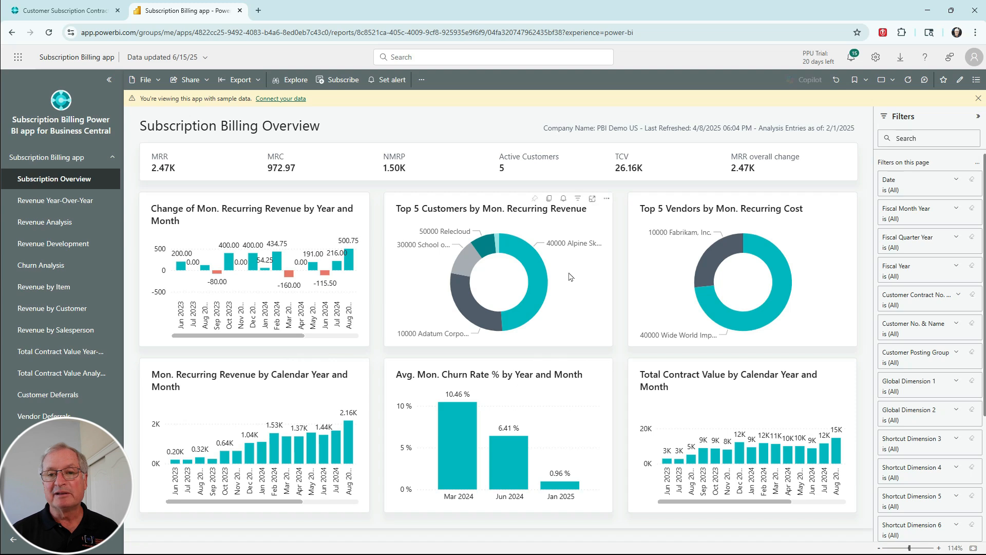
pyautogui.click(540, 296)
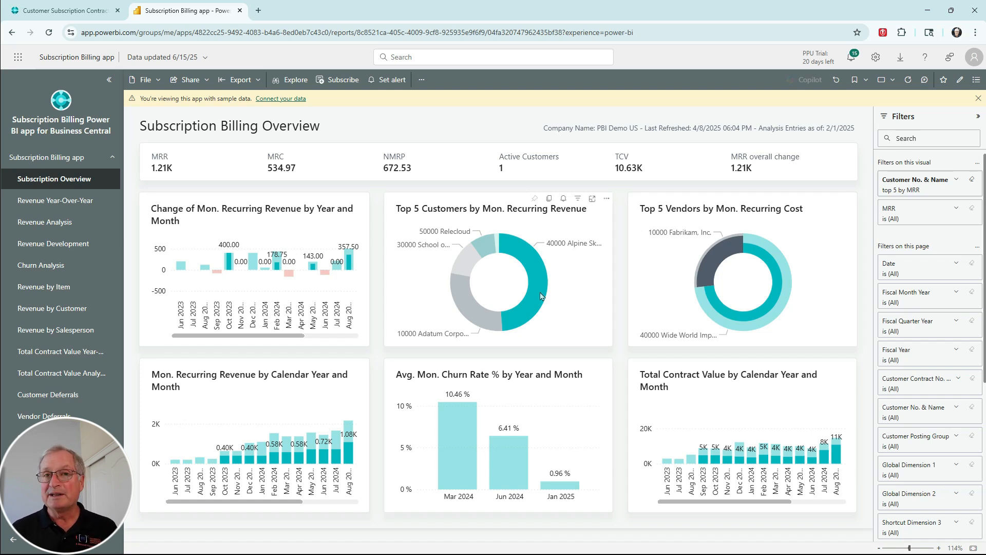
# Review the Revenue Year-Over-Year report and the Churn Analysis breakdown by change type and customer
pyautogui.click(51, 202)
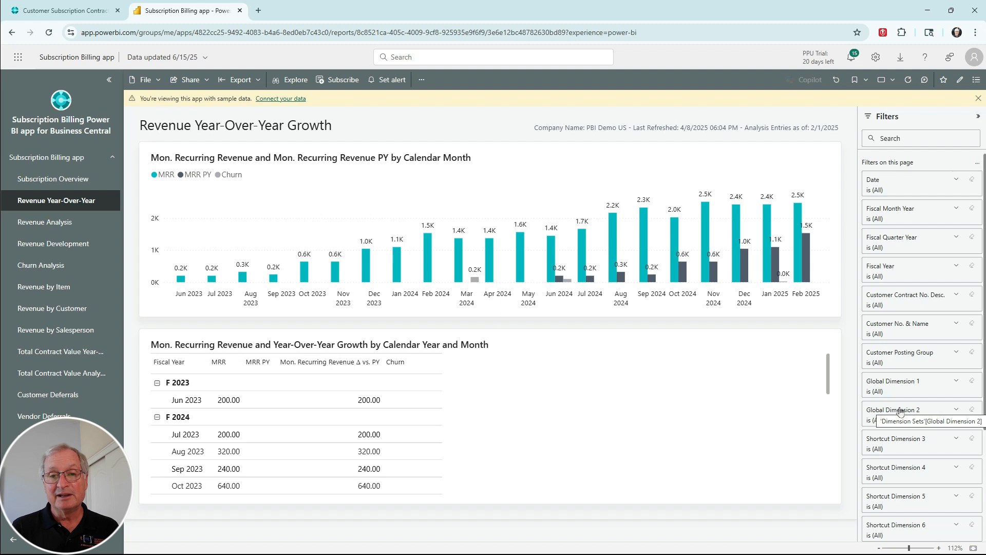
pyautogui.click(51, 267)
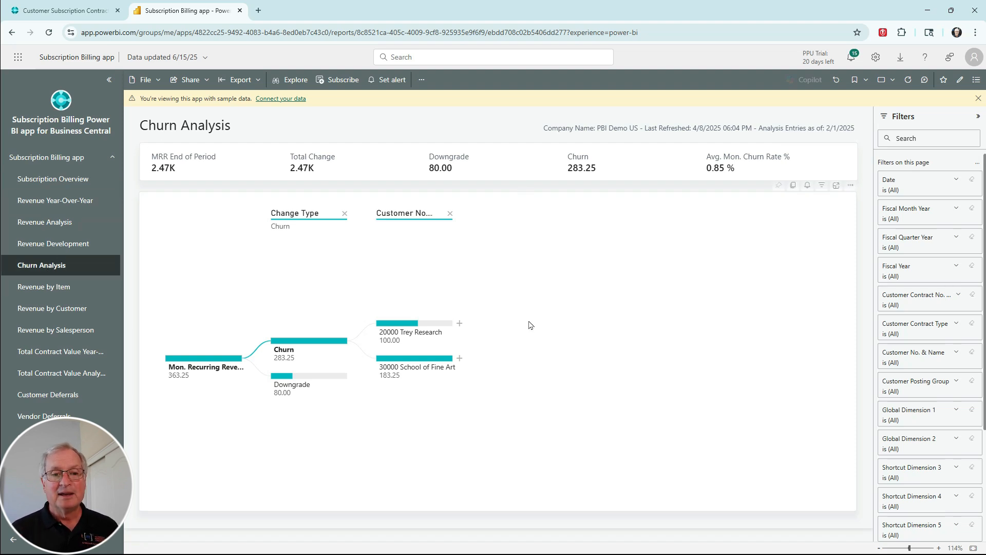
pyautogui.moveTo(343, 340)
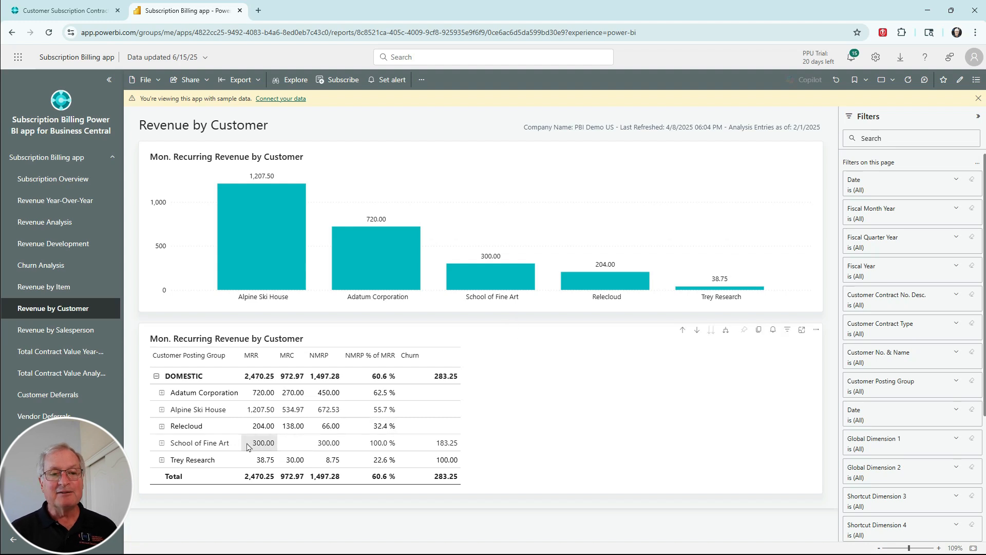
# Expand Alpine Ski House in the Revenue by Customer table and Adatum Corporation's monthly contracts in the Billing Schedule forecast
pyautogui.click(162, 411)
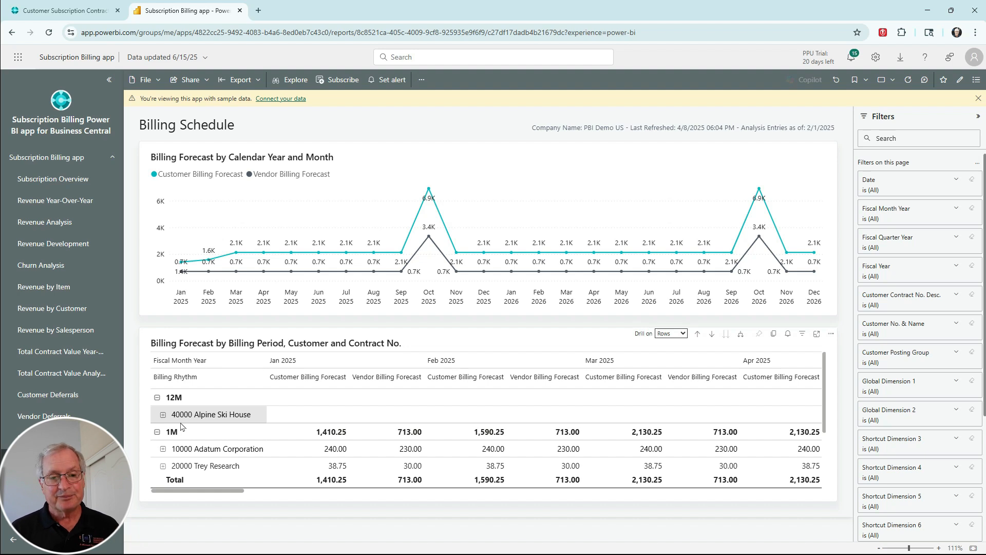
pyautogui.click(164, 450)
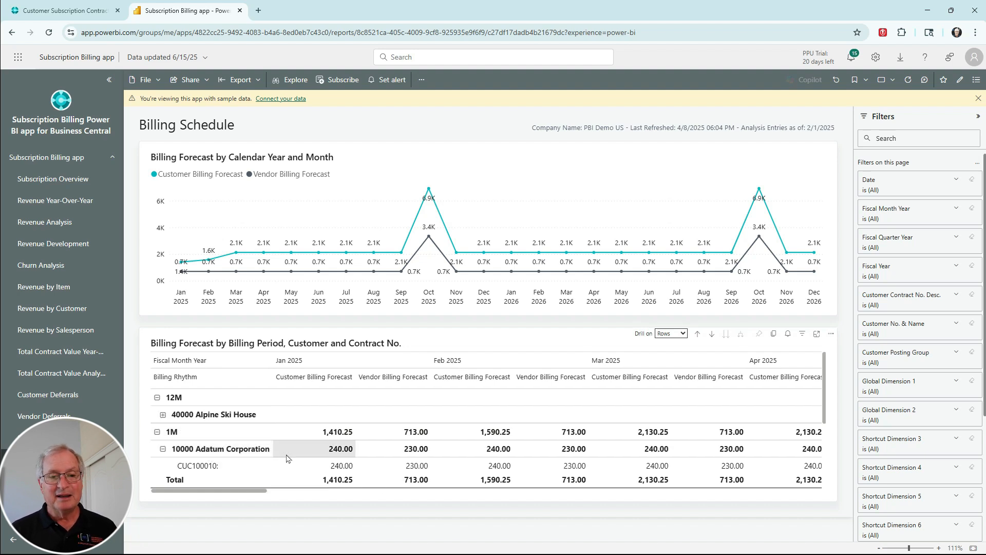